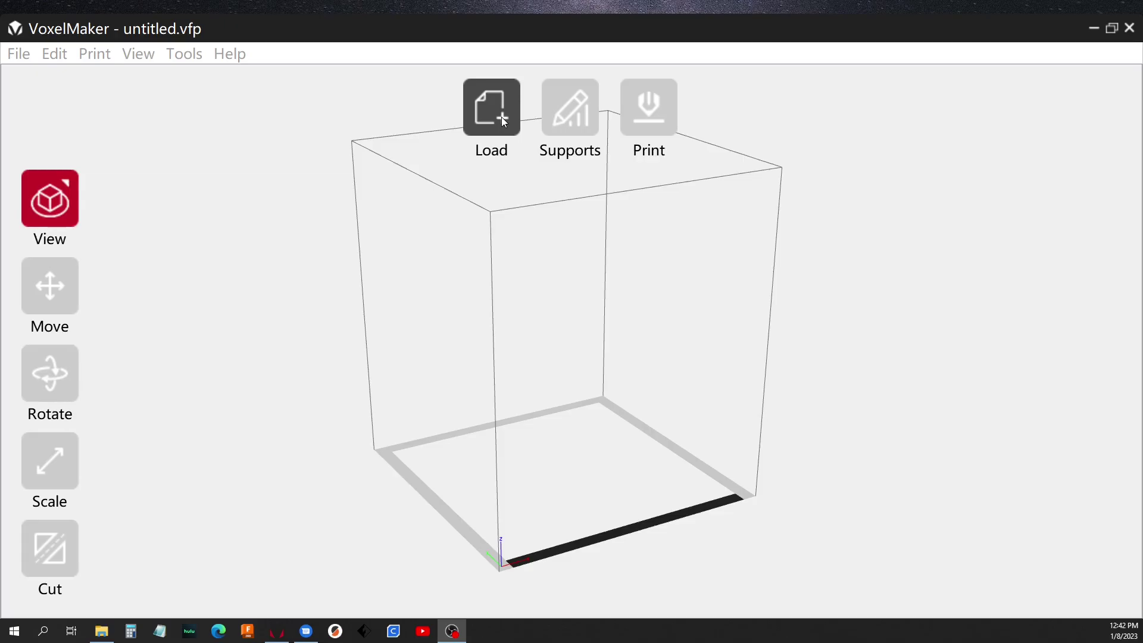
# Load SmartTemperatureTower_PLA_180-225.stl from the Calibration folder's Temp Towers subfolder and repair the model's errors
pyautogui.click(504, 121)
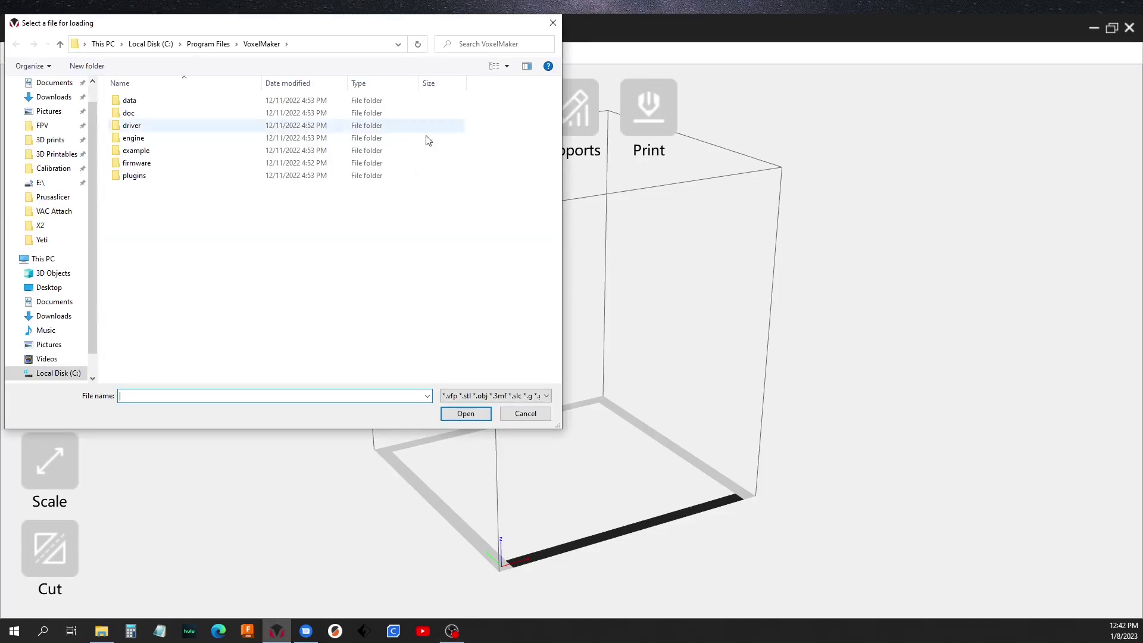
pyautogui.click(53, 169)
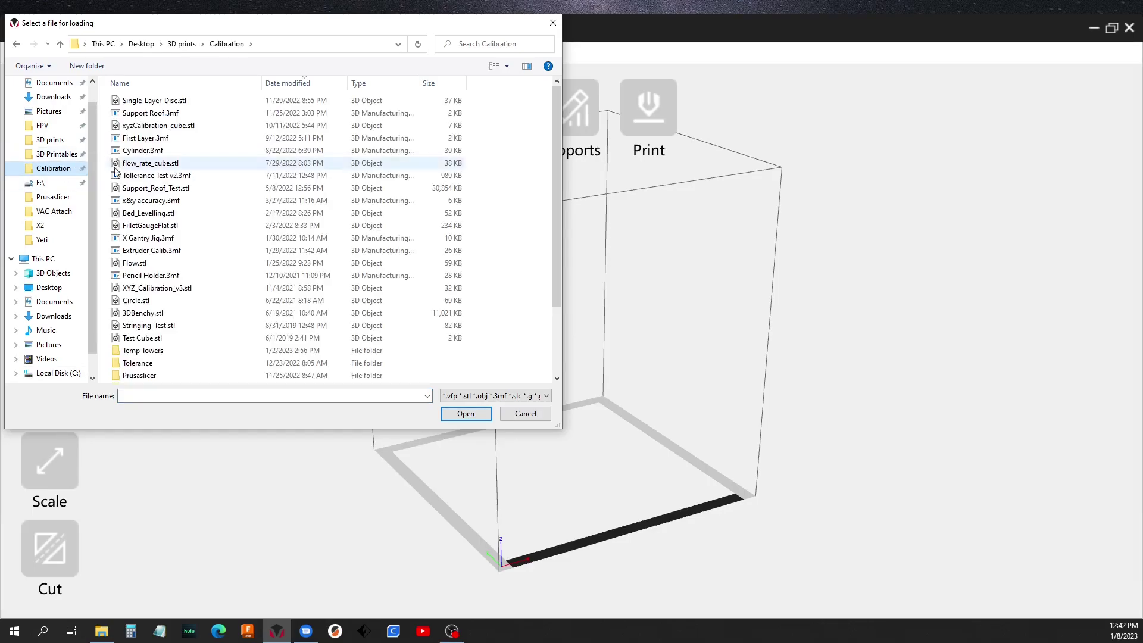
pyautogui.scroll(-3, 168, 266)
pyautogui.click(154, 279)
pyautogui.doubleClick(154, 279)
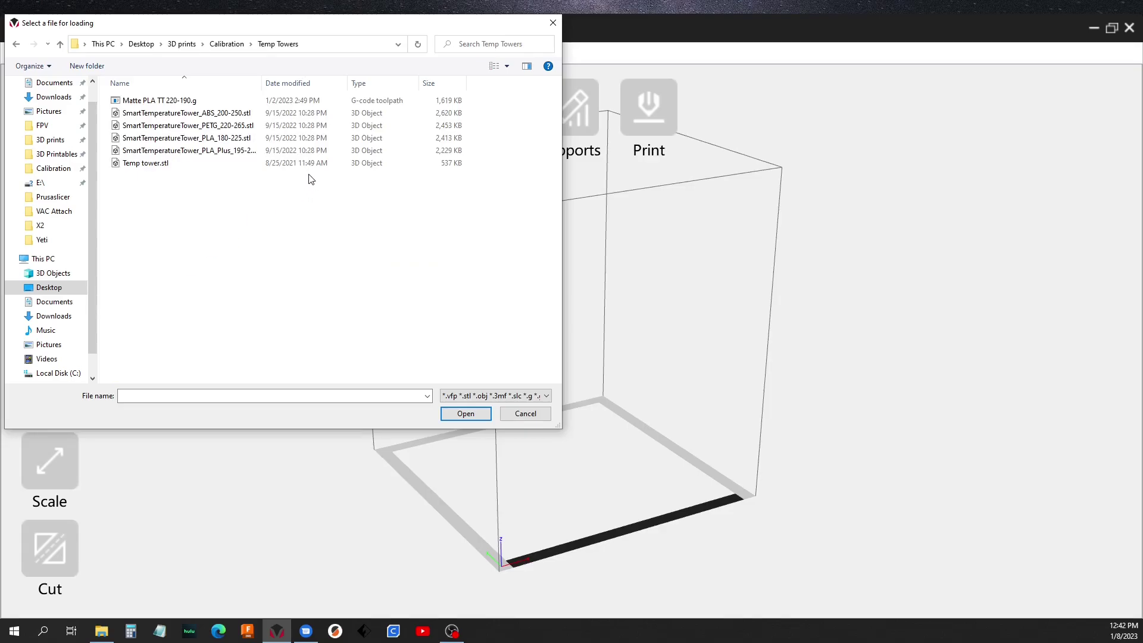
pyautogui.click(179, 139)
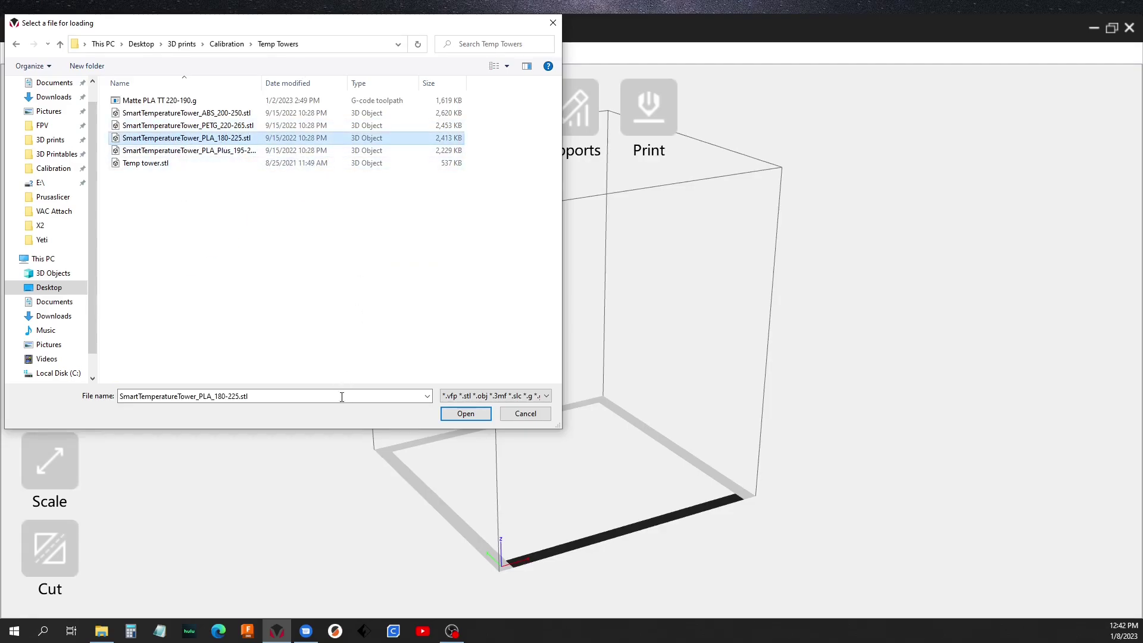
pyautogui.click(466, 414)
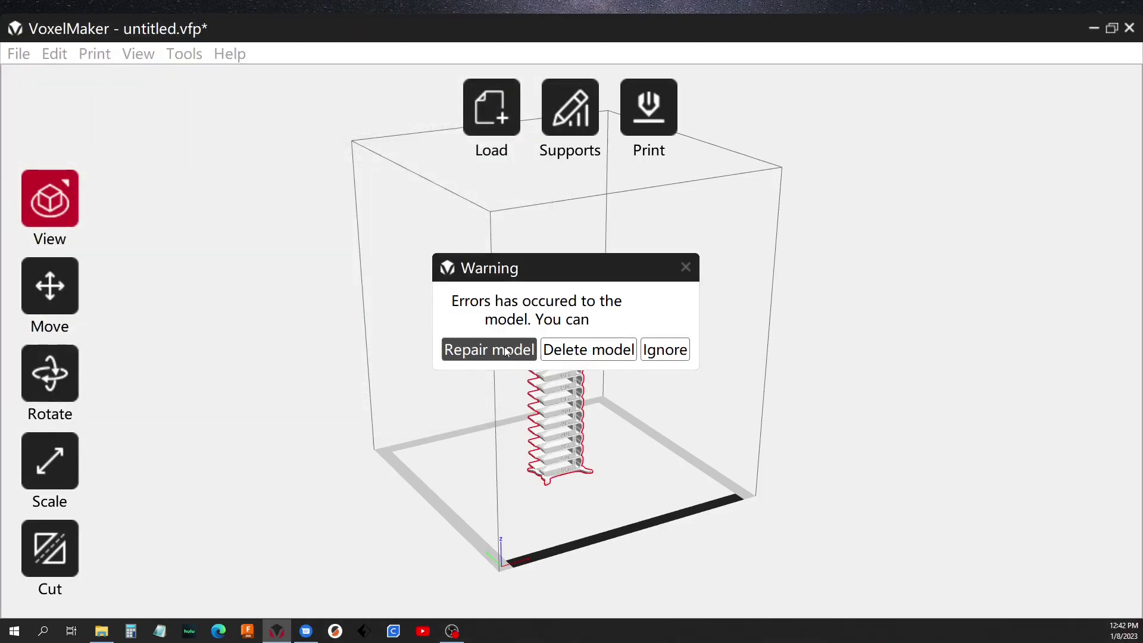
pyautogui.click(501, 351)
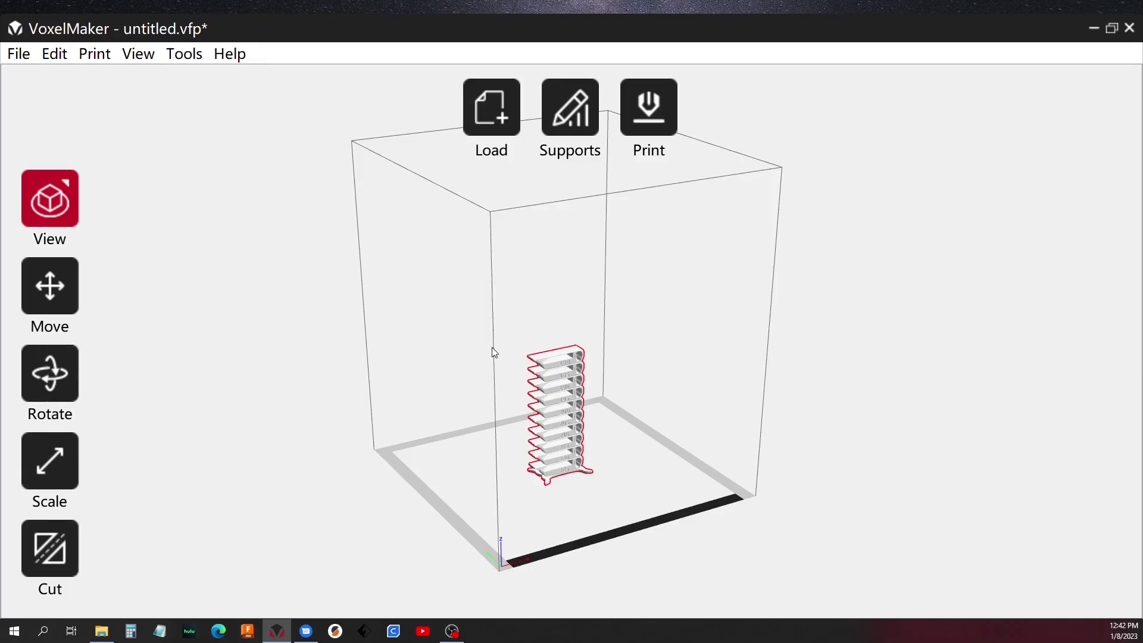
# Start a cut on the temperature tower with the cut direction set to Plane Z
pyautogui.click(579, 356)
pyautogui.scroll(5, 555, 390)
pyautogui.scroll(2, 558, 396)
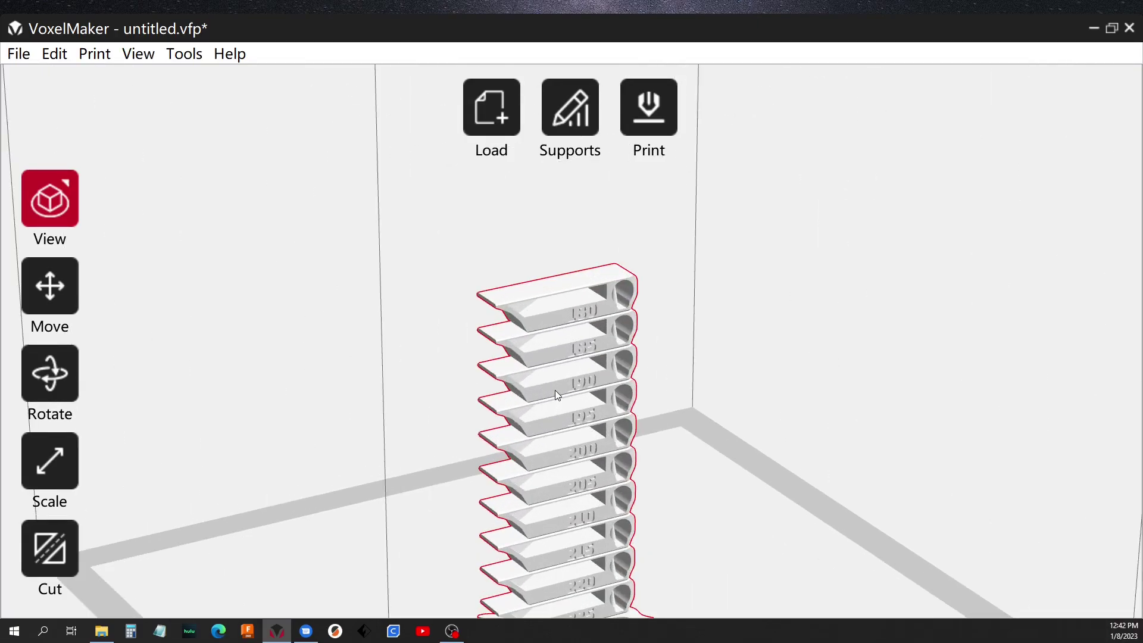
pyautogui.scroll(-3, 555, 391)
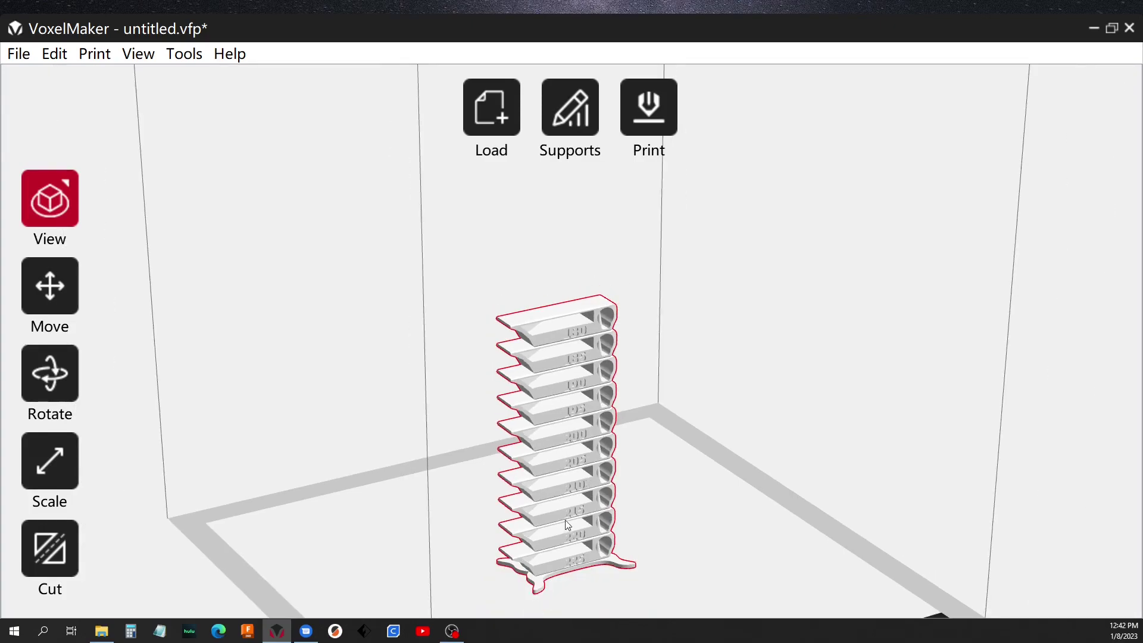
pyautogui.moveTo(551, 567); pyautogui.dragTo(531, 481, button='right')
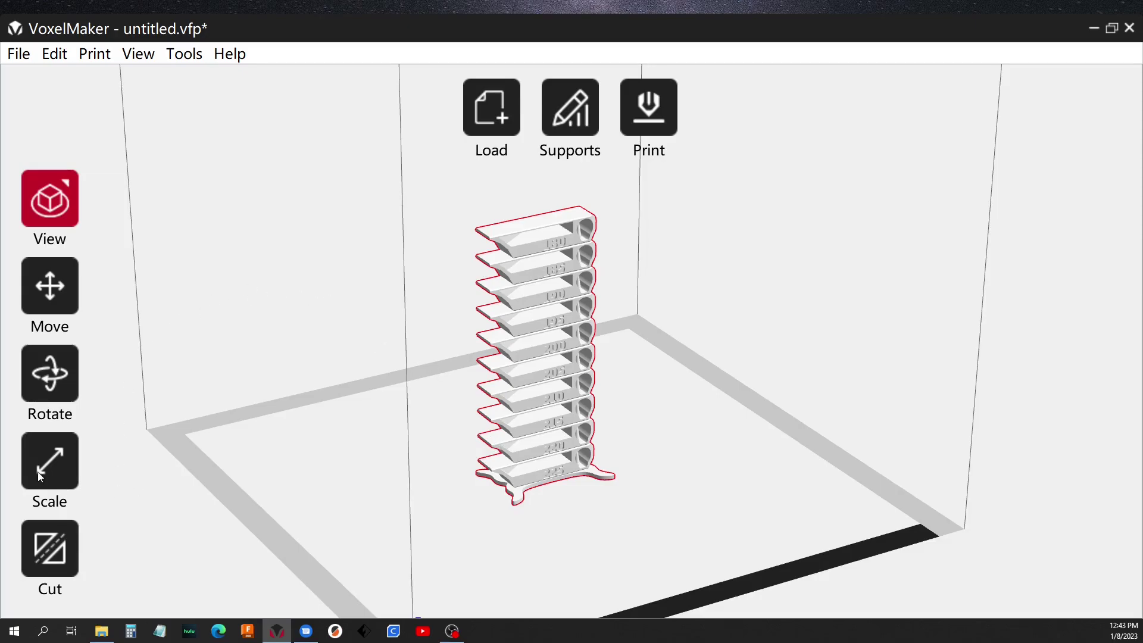
pyautogui.click(48, 553)
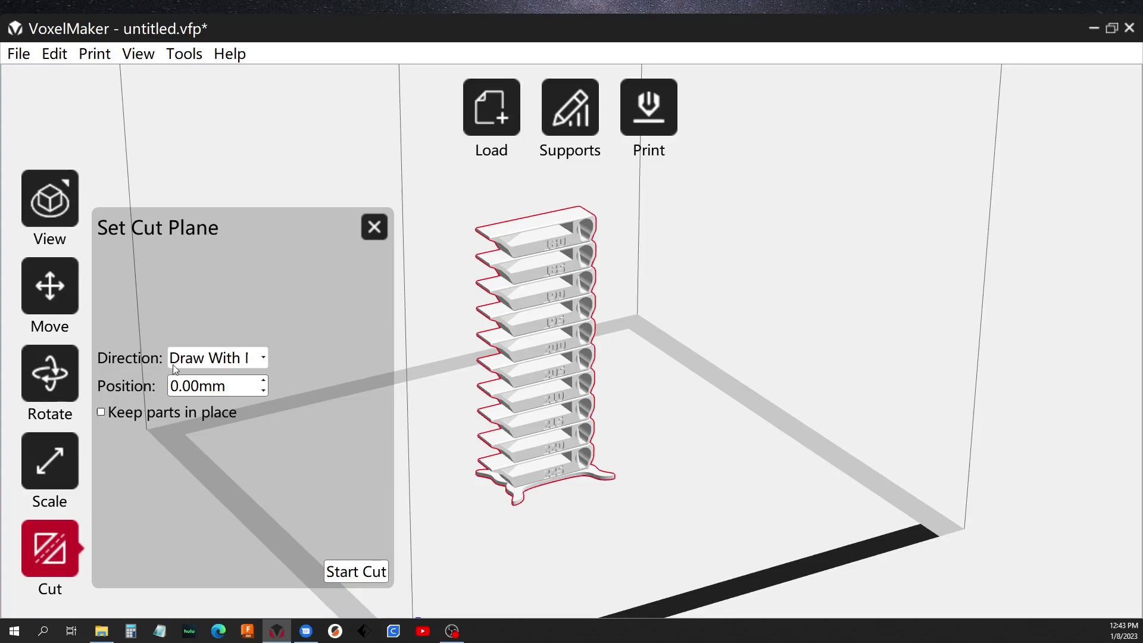
pyautogui.click(264, 356)
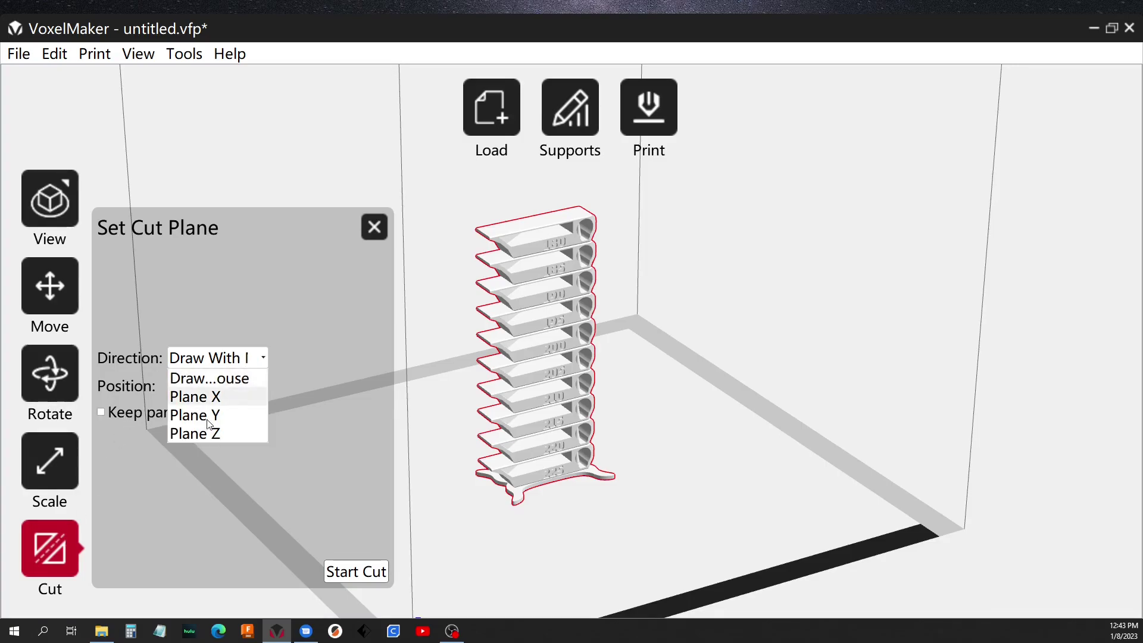
pyautogui.click(196, 434)
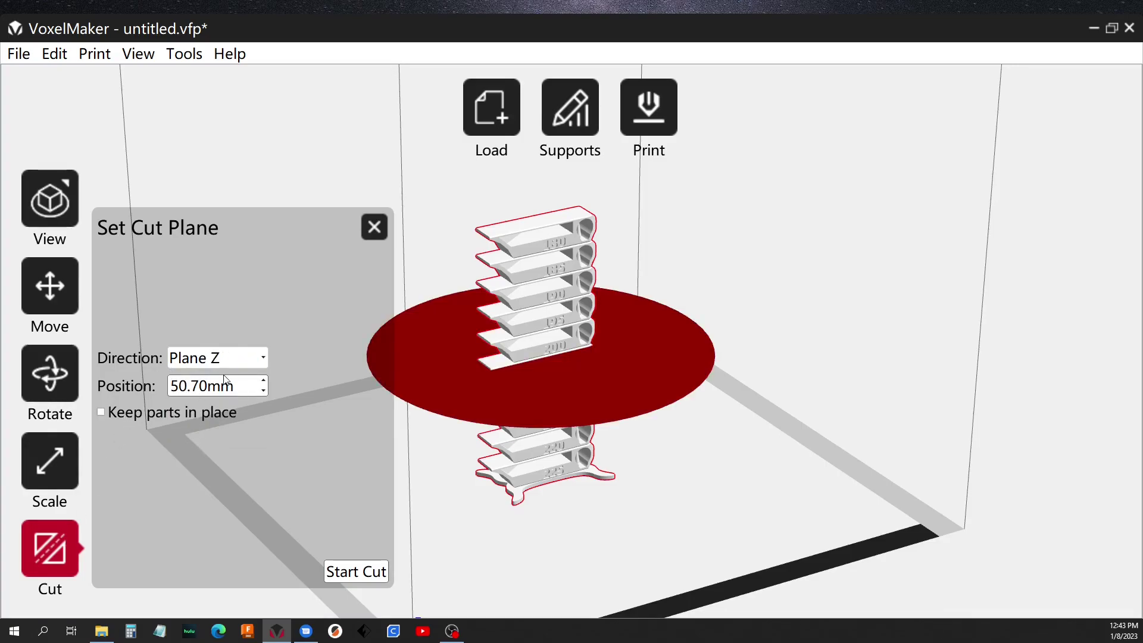
# Raise the cut plane to 81.70 mm, between the 185 and 190 blocks, and cut the tower there
pyautogui.click(266, 379)
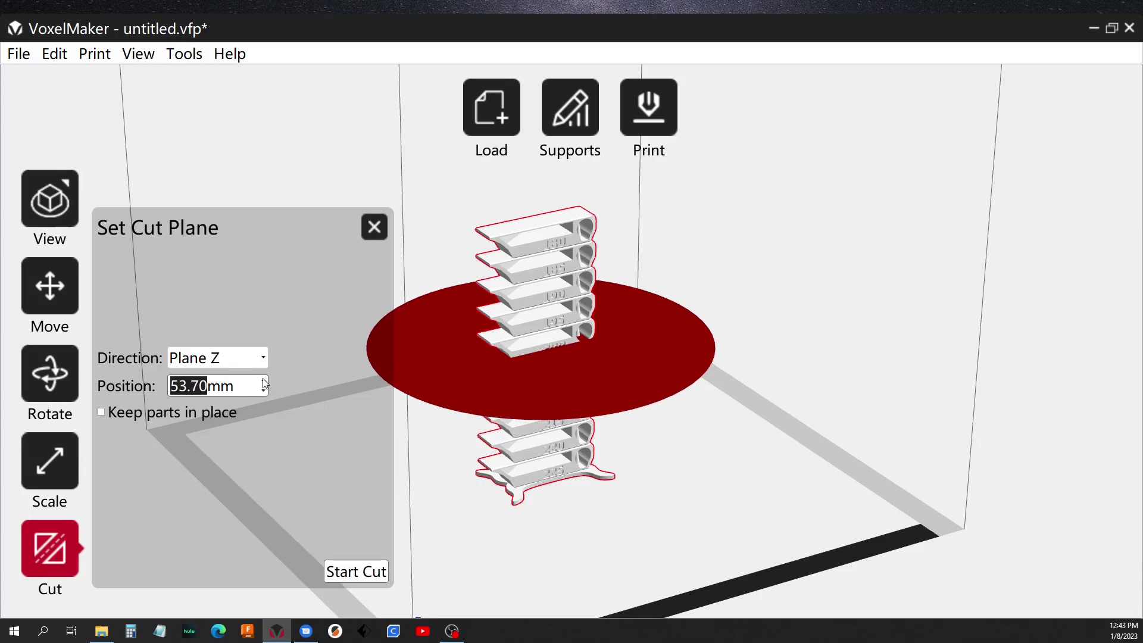
pyautogui.moveTo(263, 379); pyautogui.dragTo(263, 381)
pyautogui.click(263, 381)
pyautogui.click(264, 381)
pyautogui.click(263, 382)
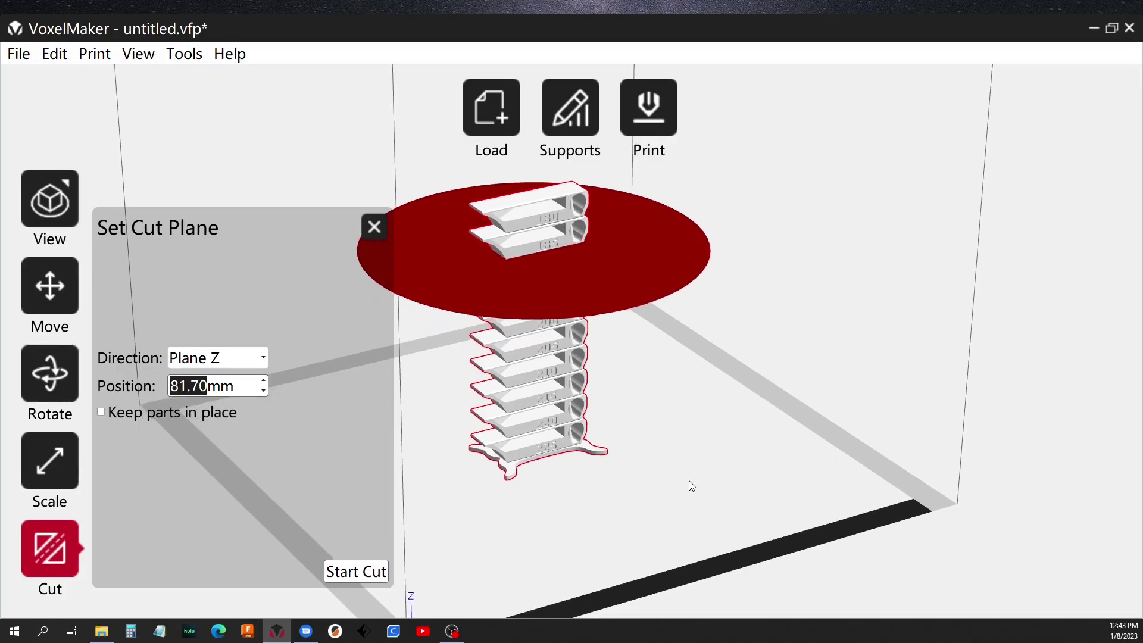
pyautogui.moveTo(691, 494); pyautogui.dragTo(691, 466)
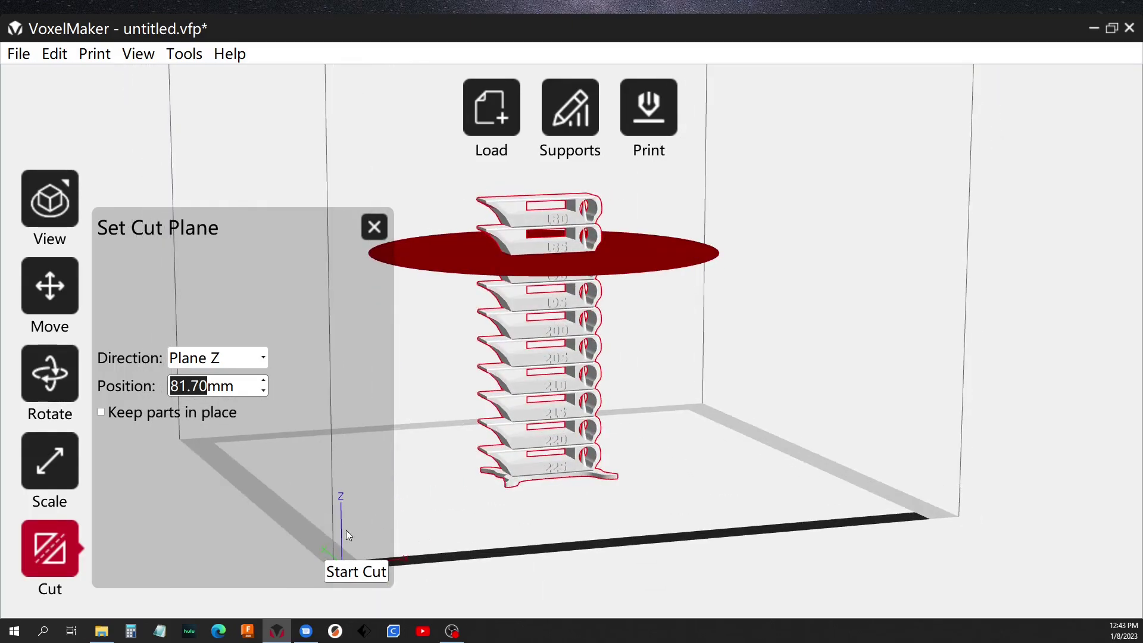
pyautogui.click(346, 573)
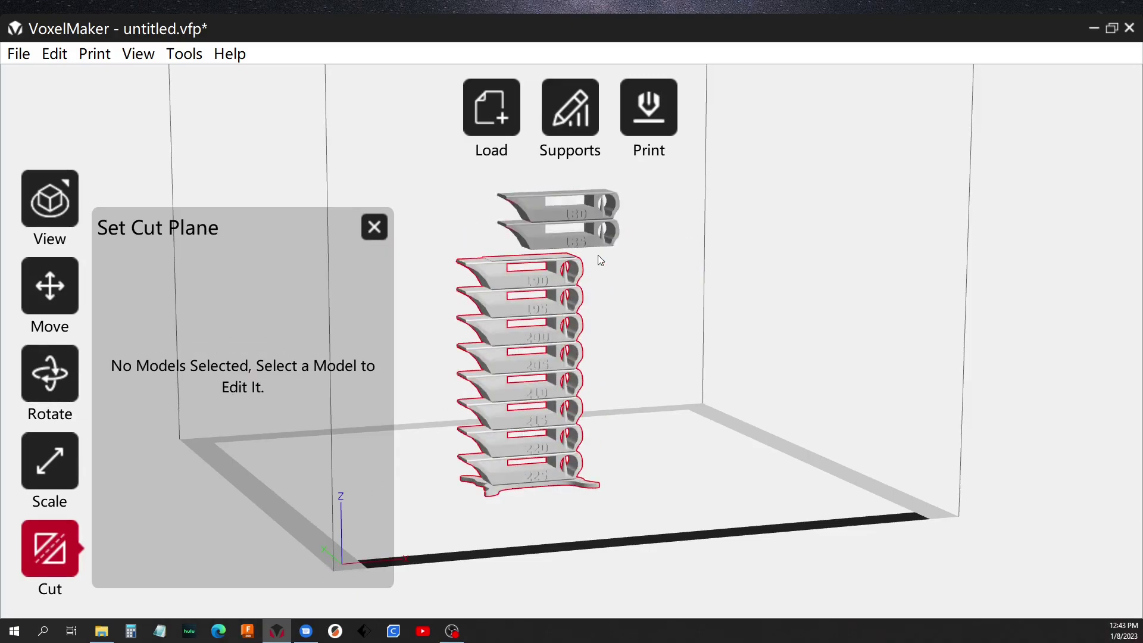
# Delete the cut-off upper piece with the 180 and 185 blocks and close the cut settings
pyautogui.click(580, 213)
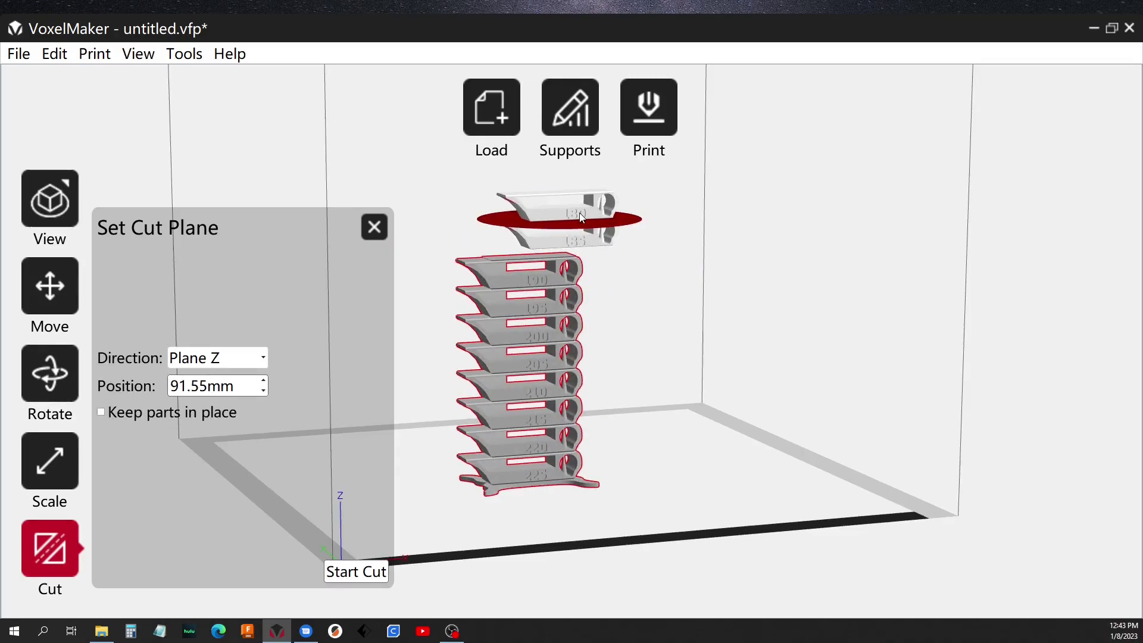
pyautogui.click(67, 54)
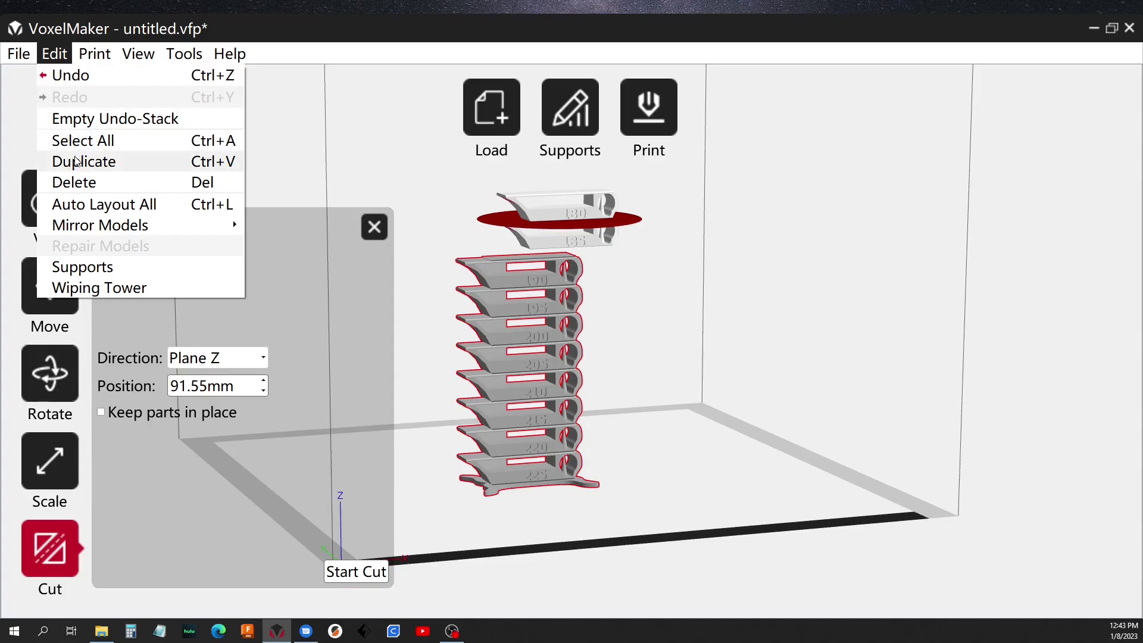
pyautogui.click(71, 184)
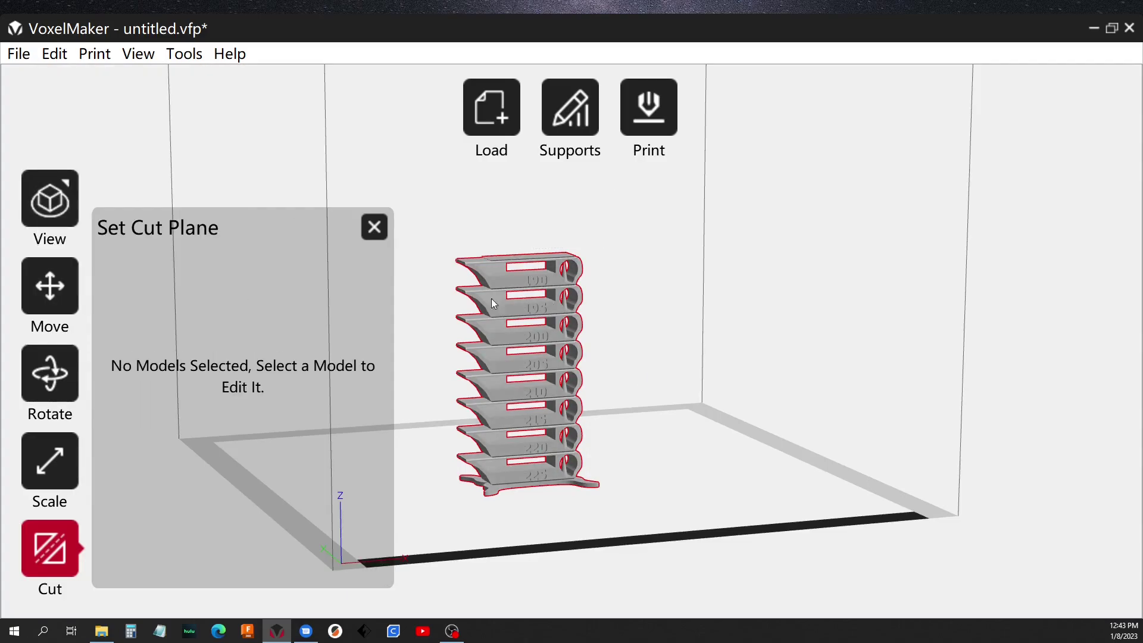
pyautogui.click(373, 227)
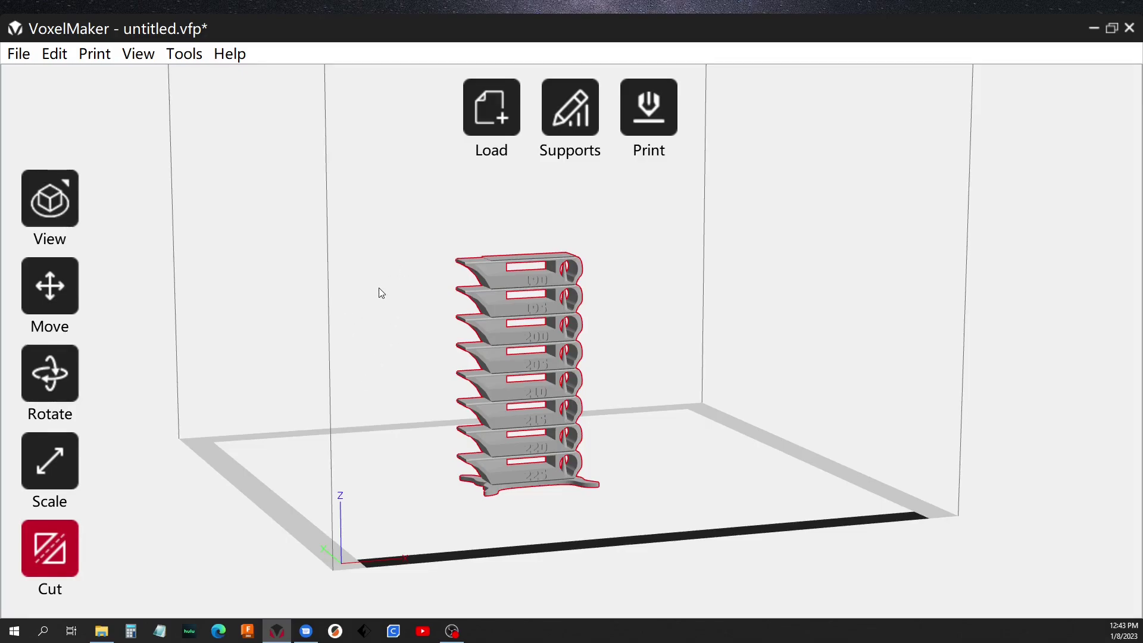
# Open the print settings and select the Overture Matte Red PLA profile
pyautogui.click(647, 116)
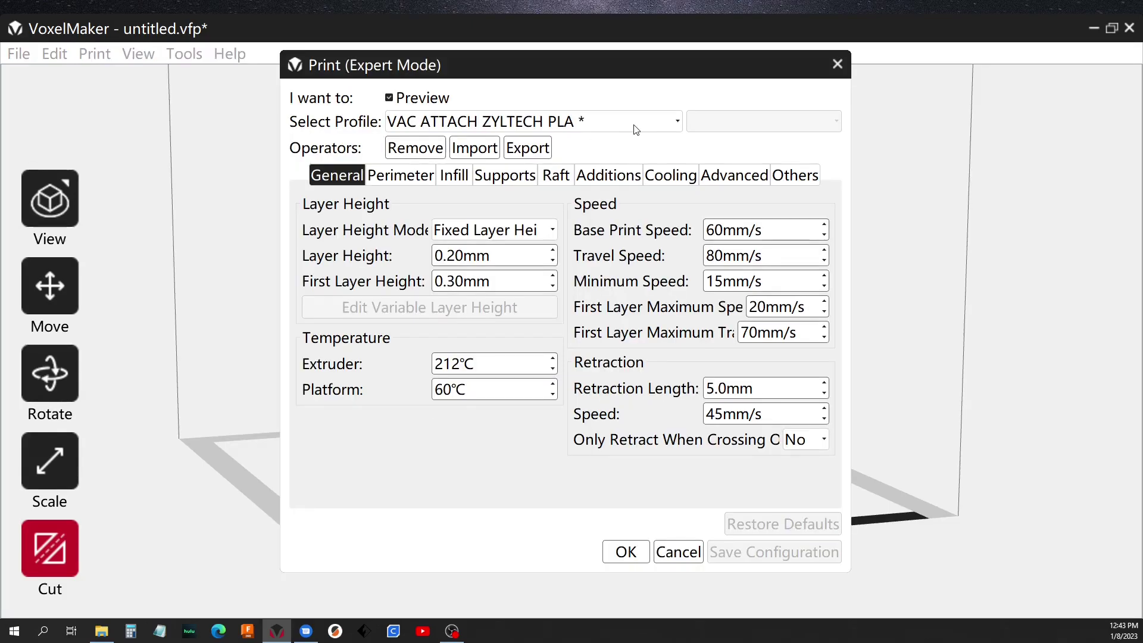
pyautogui.click(588, 122)
pyautogui.scroll(2, 477, 223)
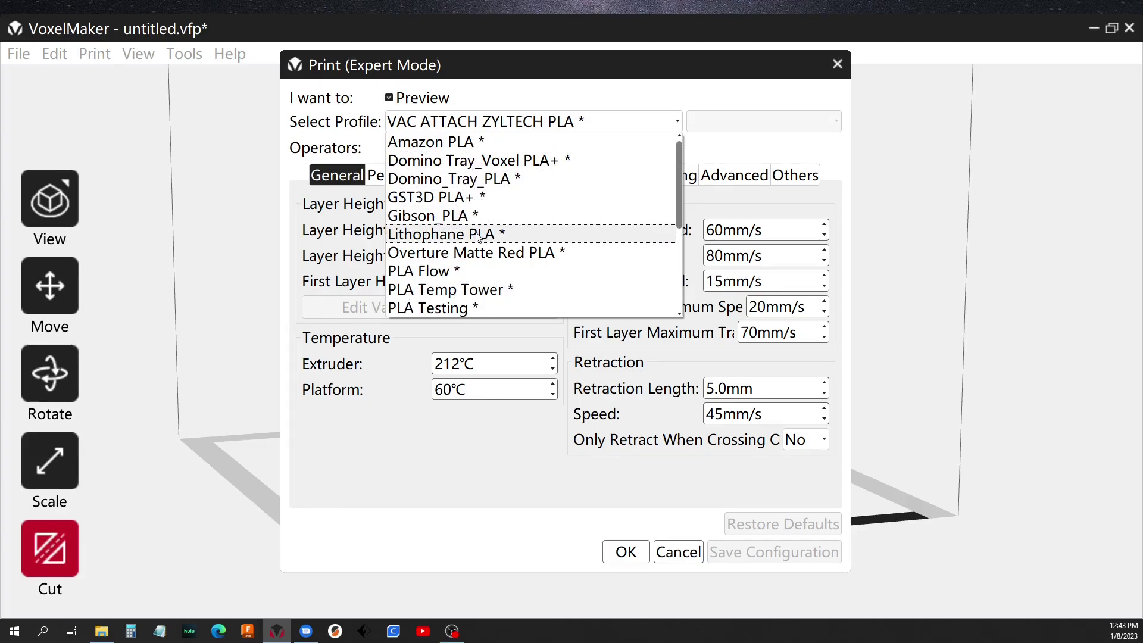
pyautogui.click(479, 261)
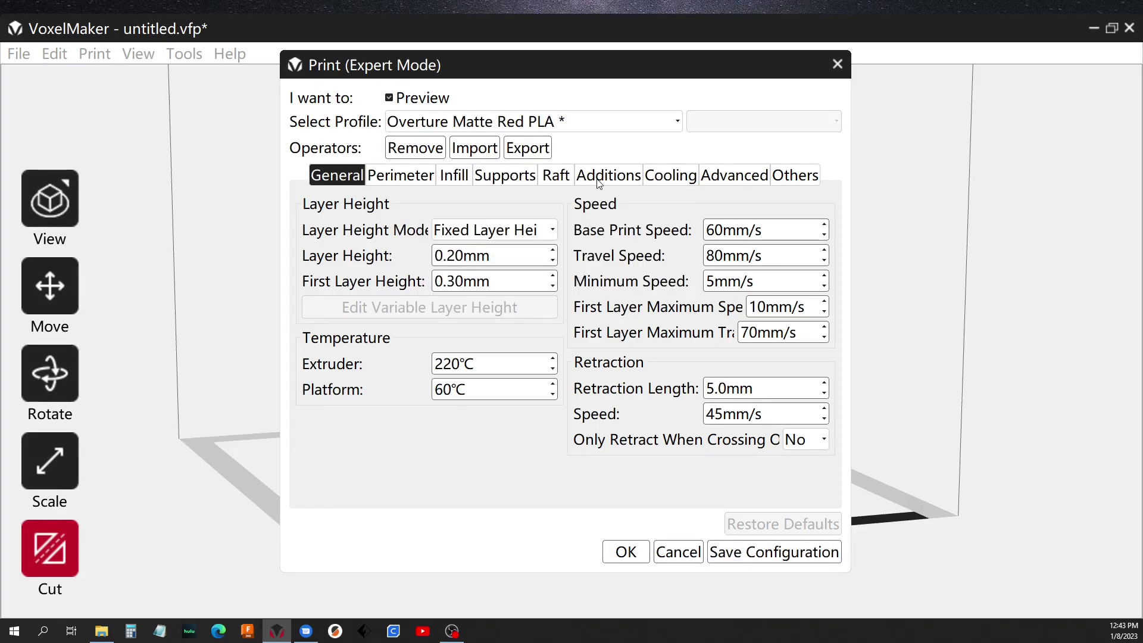
# Slice the shortened tower and save the G-code as SmartTemperatureTower_PLA_180-225.g in the Downloads folder
pyautogui.click(626, 552)
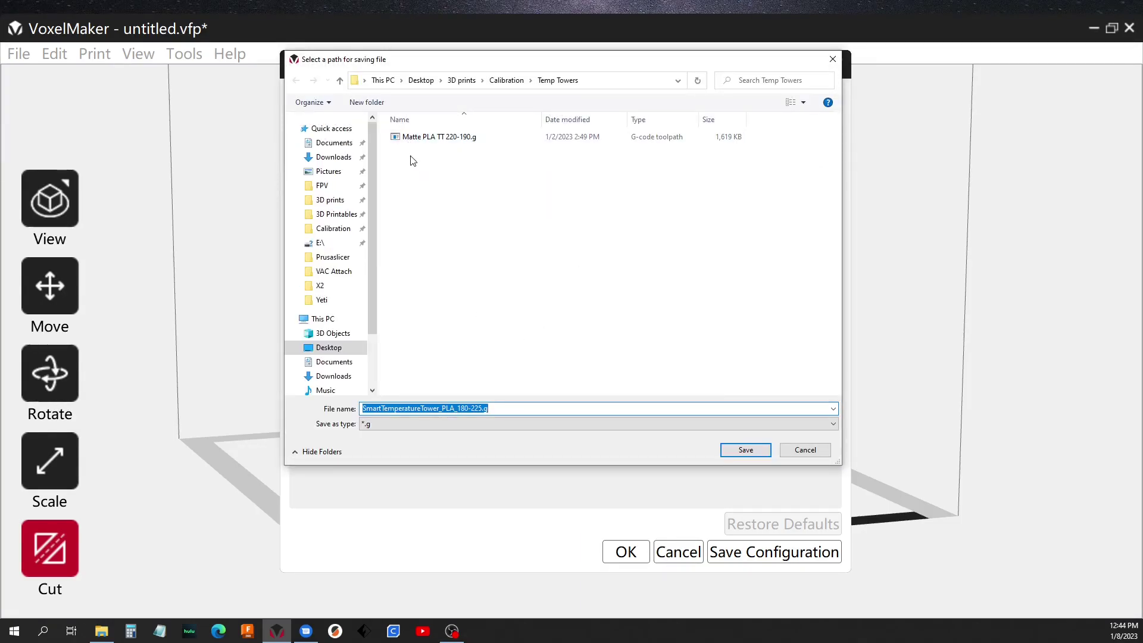
pyautogui.click(342, 159)
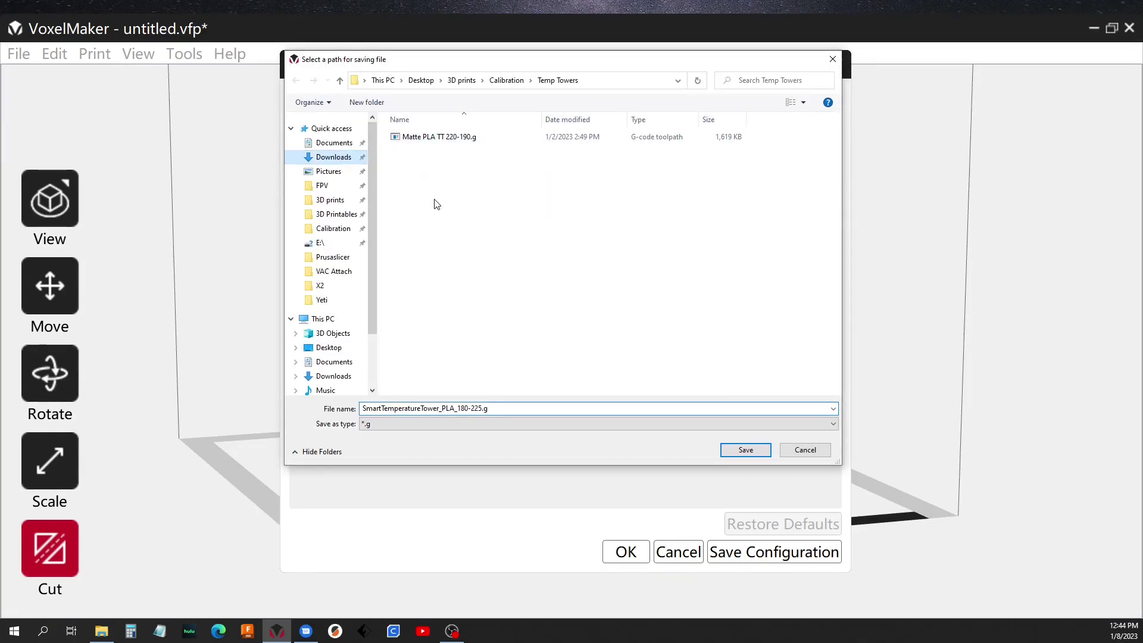
pyautogui.click(728, 453)
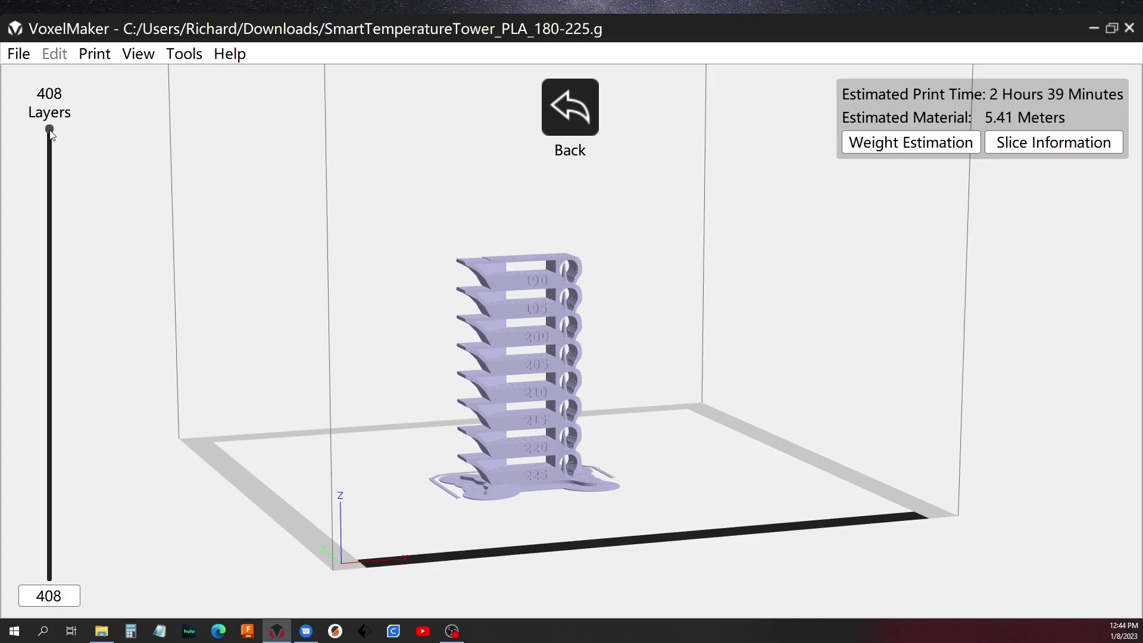
# Lower the layer preview to layer 107, at the upper end of the 220 block
pyautogui.moveTo(50, 131); pyautogui.dragTo(36, 407)
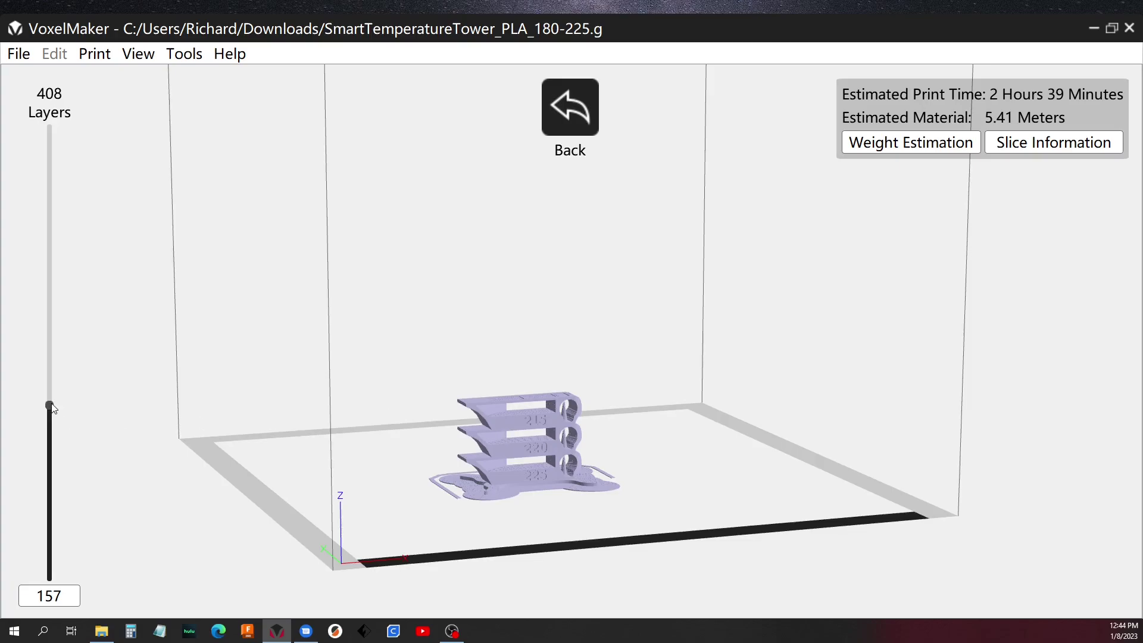
pyautogui.moveTo(49, 405); pyautogui.dragTo(51, 462)
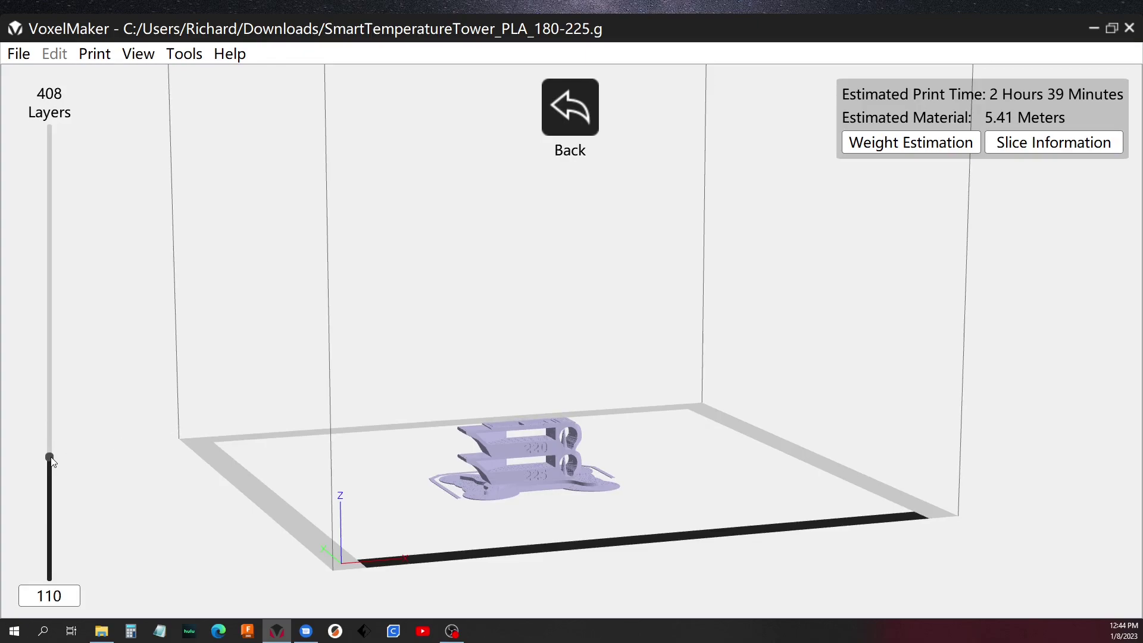
pyautogui.moveTo(51, 461); pyautogui.dragTo(51, 465)
# Examine layers 106 to 108 up close to locate the transition above the 220 block, returning to layer 107
pyautogui.scroll(5, 492, 456)
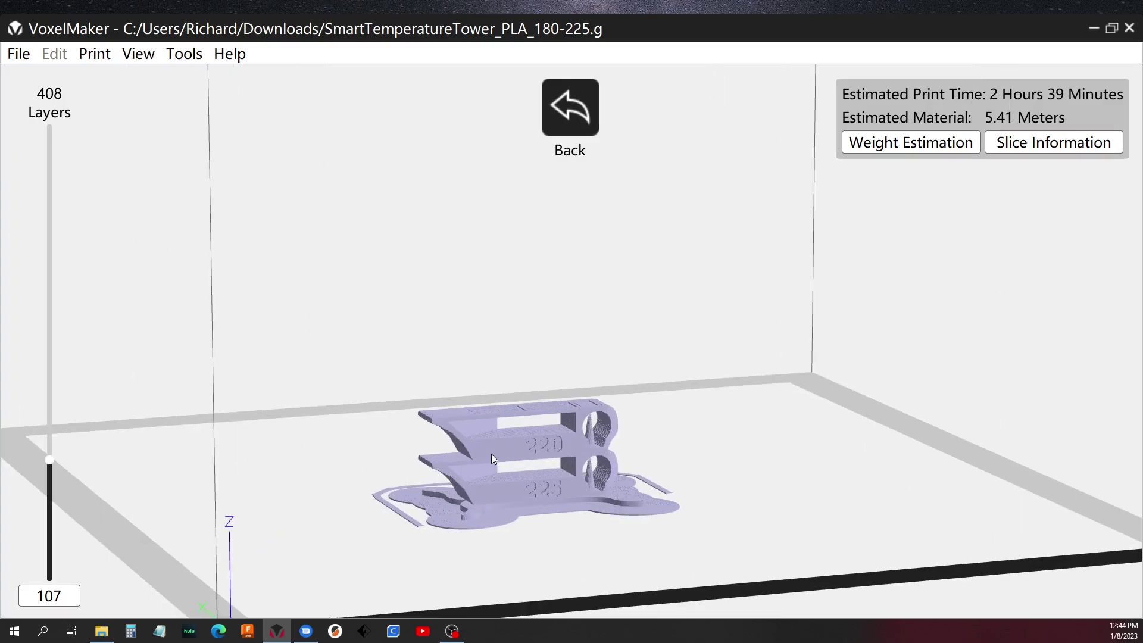
pyautogui.moveTo(509, 457); pyautogui.dragTo(513, 472)
pyautogui.press('Up')
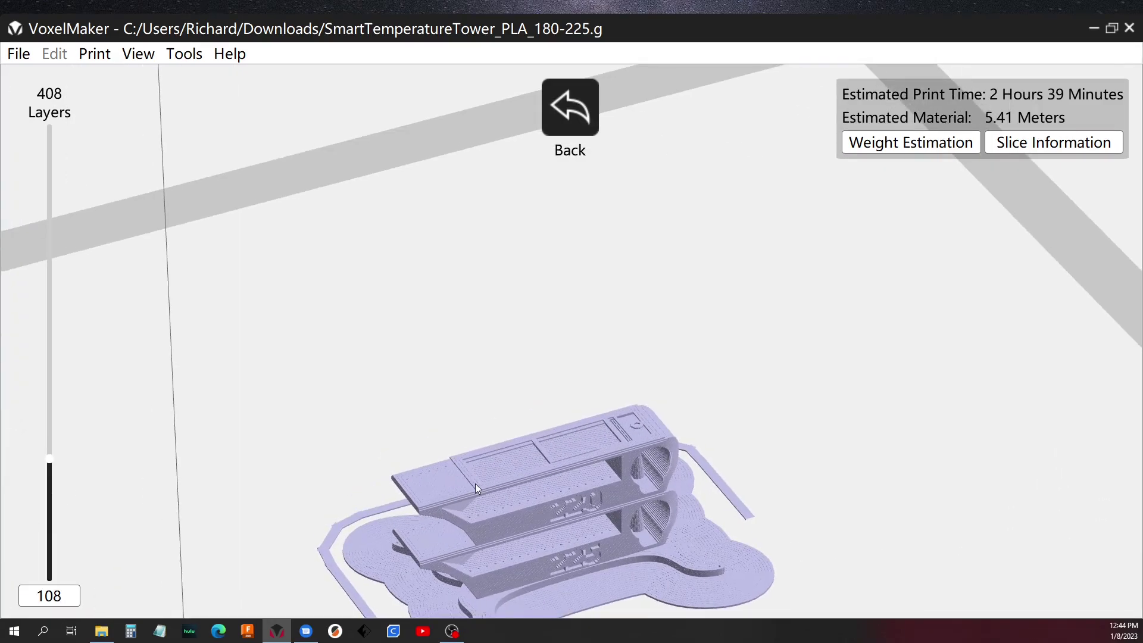
pyautogui.press('Down')
pyautogui.press('Down')
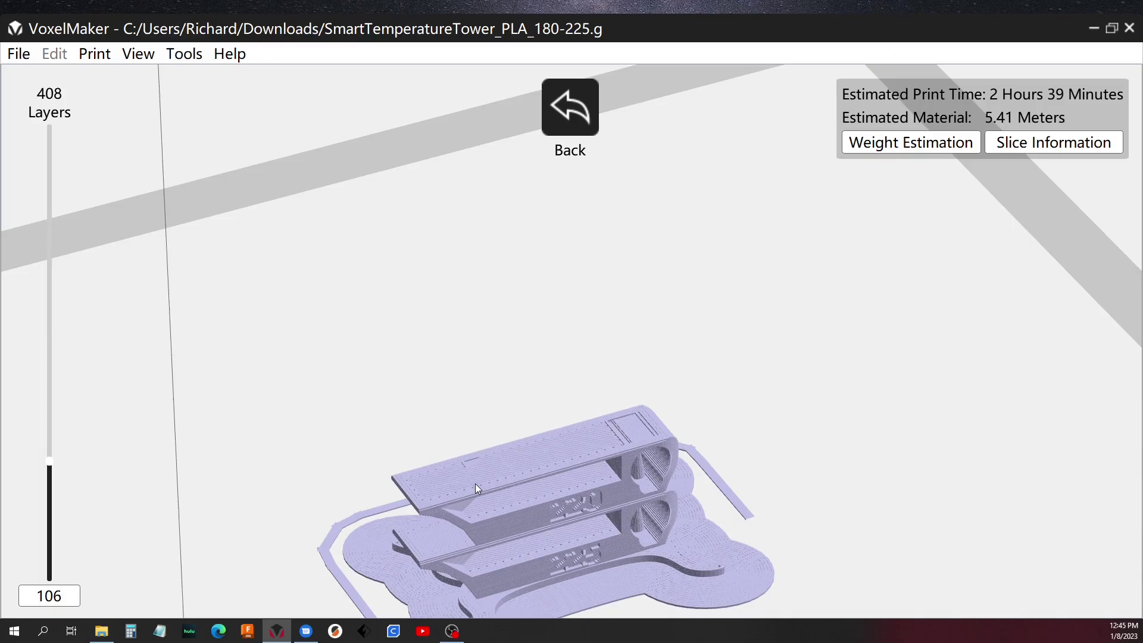
pyautogui.press('Up')
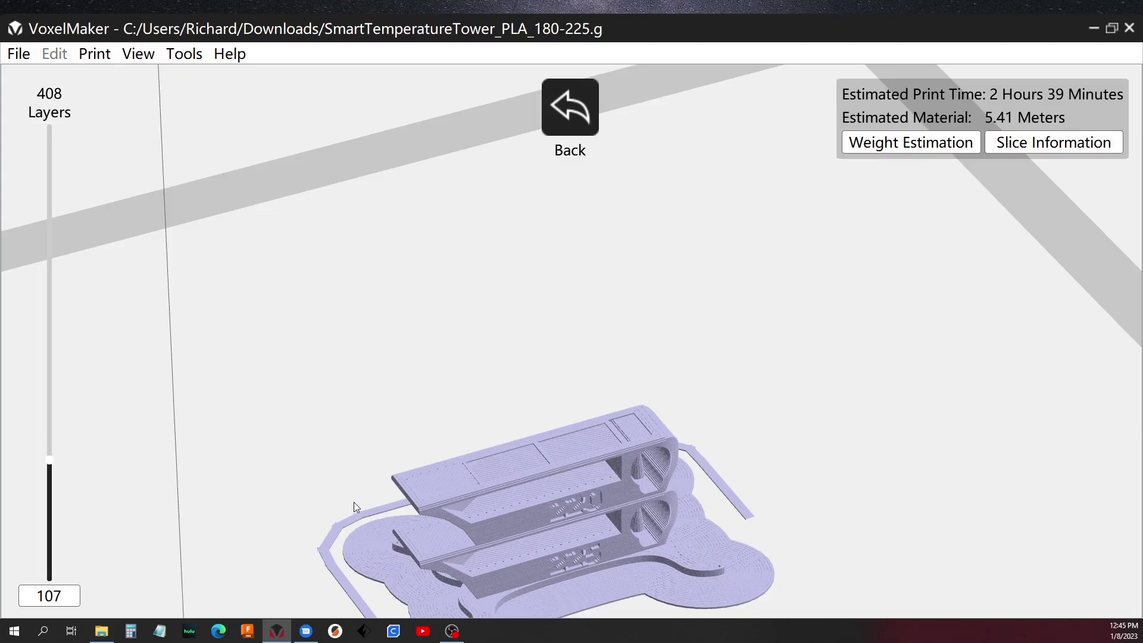
pyautogui.scroll(2, 583, 352)
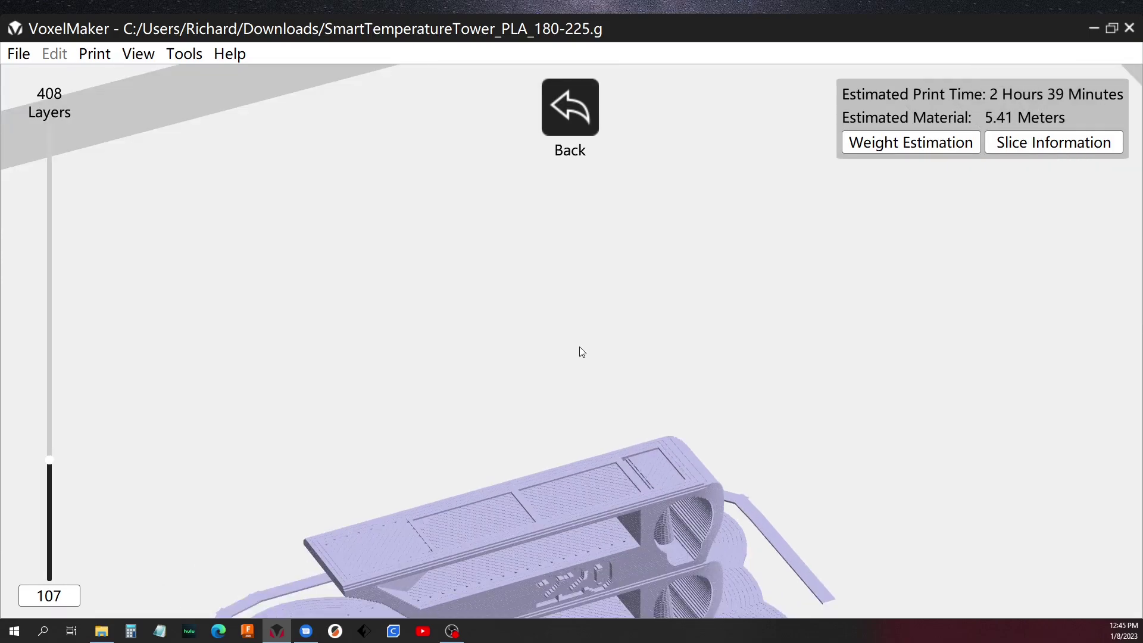
pyautogui.scroll(-2, 582, 353)
pyautogui.scroll(-3, 581, 357)
pyautogui.scroll(5, 564, 600)
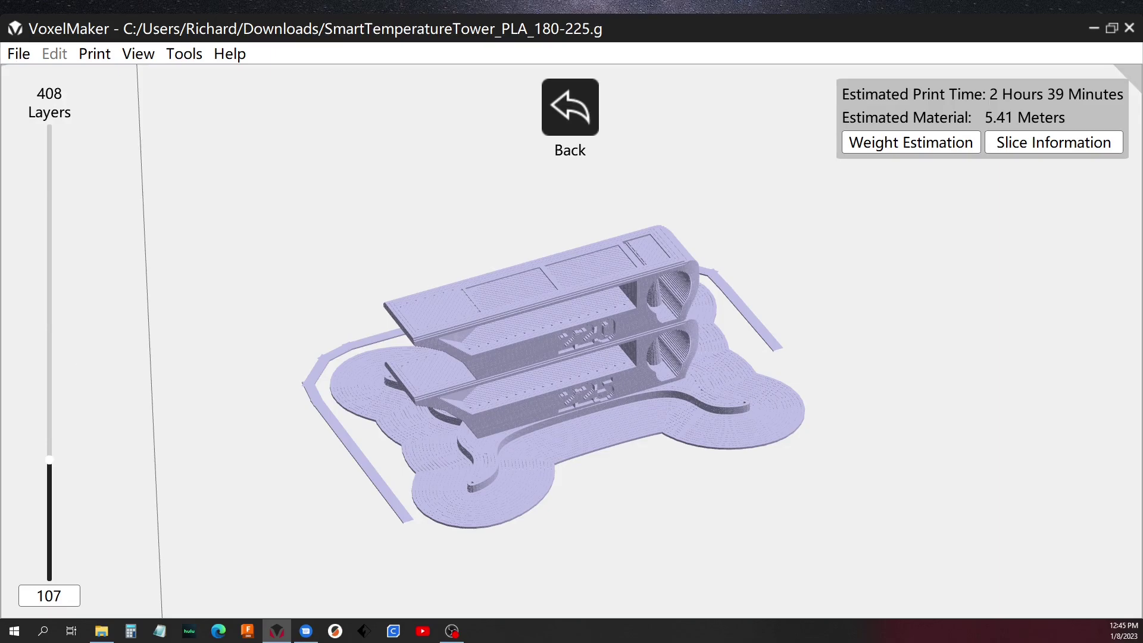
# Switch to Calculator and compute the transition height above the 220 block as 106 × 0.2 plus 0.3 for the first layer
pyautogui.hotkey('alt', 'Tab')
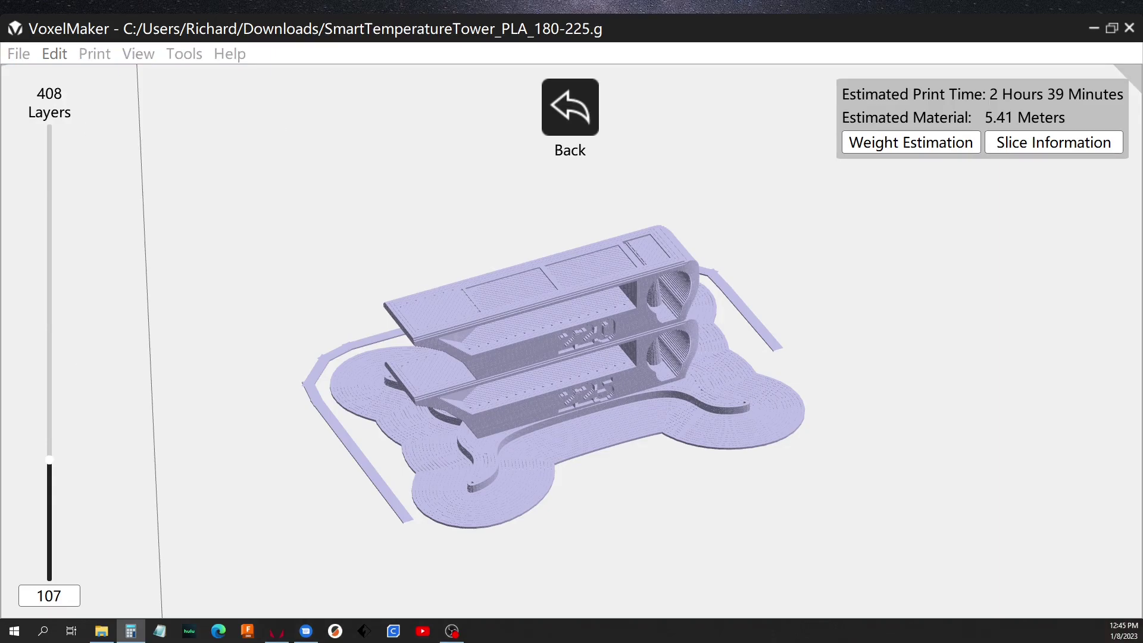
pyautogui.moveTo(0, 99); pyautogui.dragTo(932, 187)
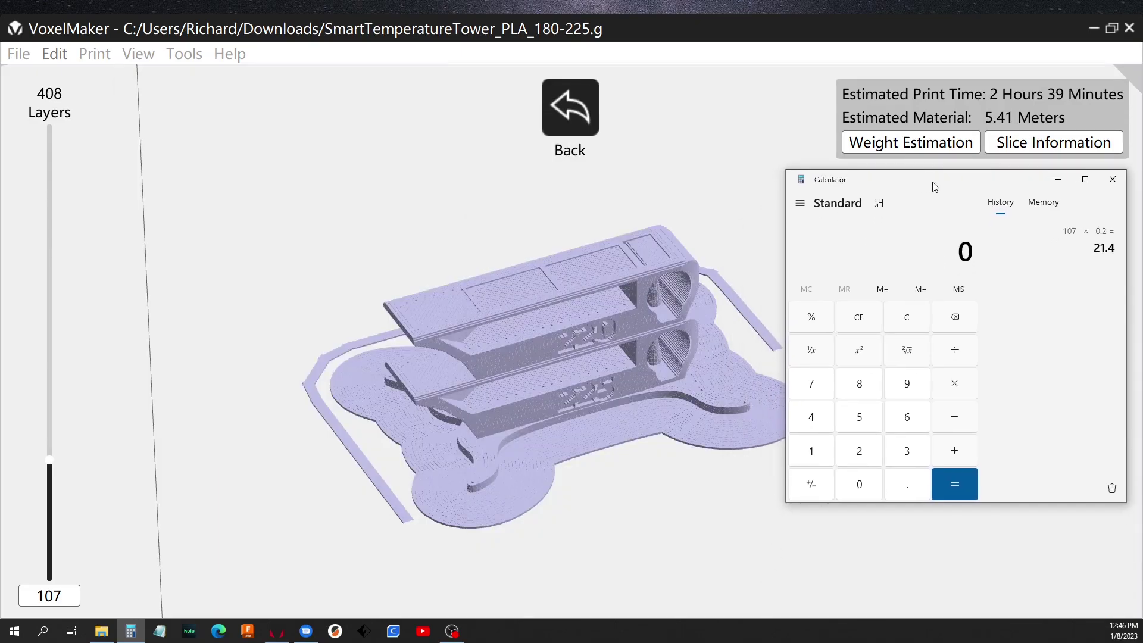
pyautogui.moveTo(935, 186); pyautogui.dragTo(936, 186)
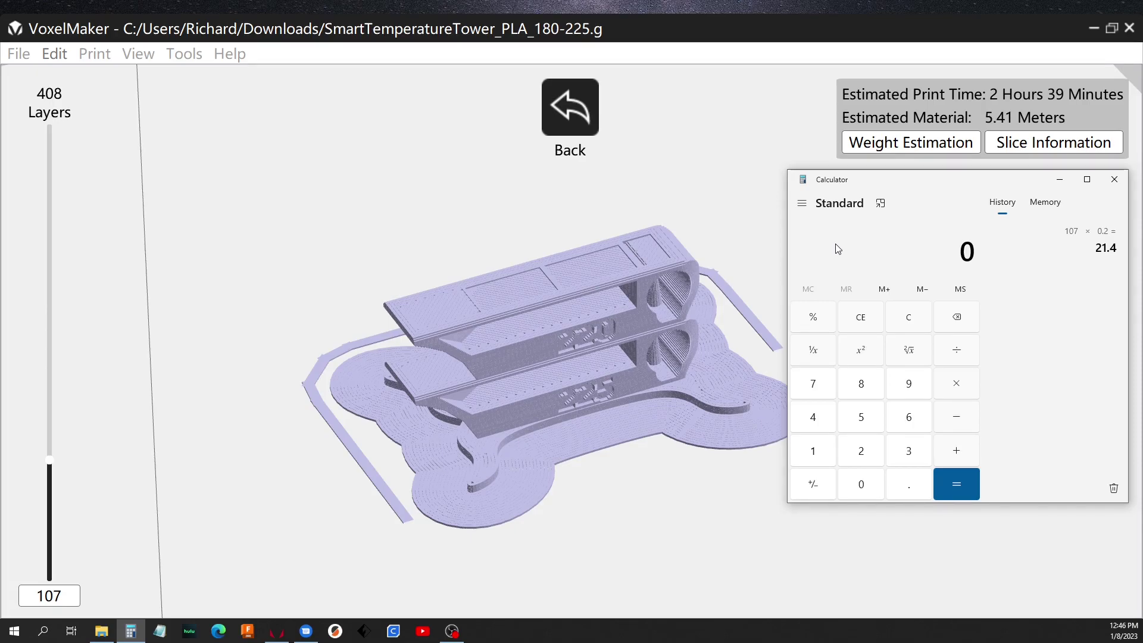
pyautogui.write('106')
pyautogui.press('*')
pyautogui.write('0.2')
pyautogui.press('Return')
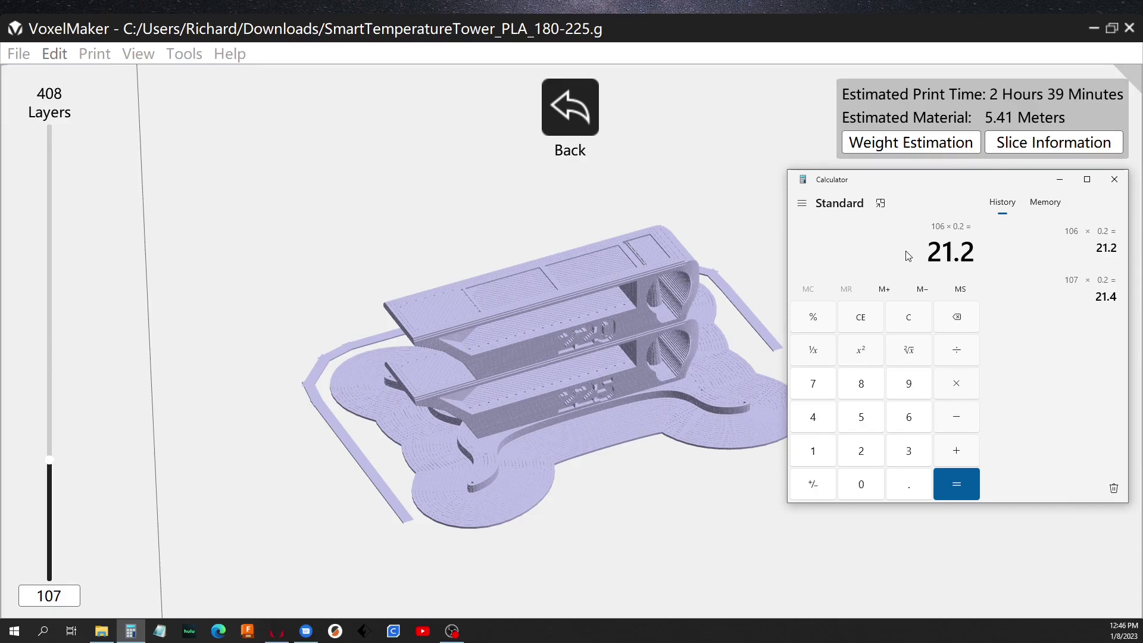
pyautogui.write('+0.3')
pyautogui.press('Return')
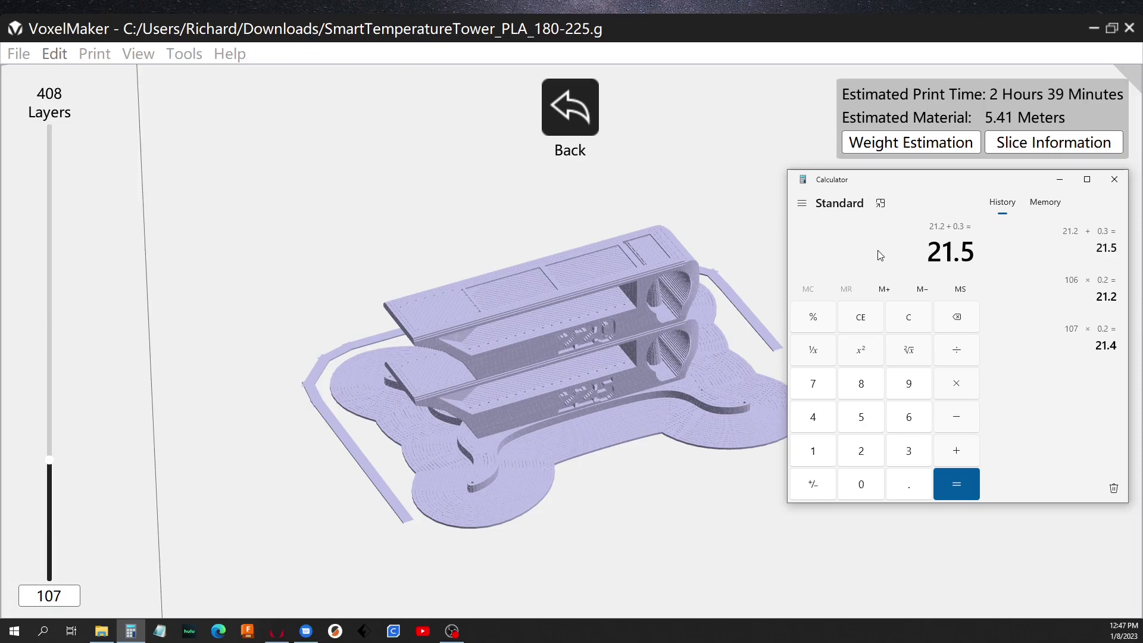
pyautogui.moveTo(959, 181); pyautogui.dragTo(0, 226)
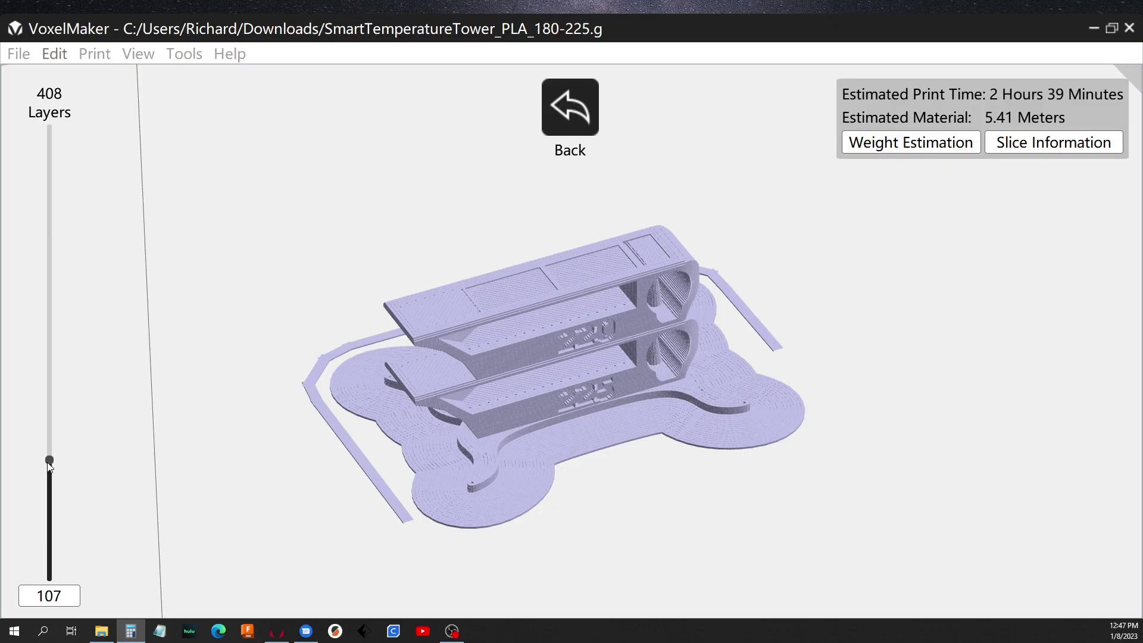
# Return to VoxelMaker and raise the layer preview to layer 157, at the upper end of the 215 block
pyautogui.moveTo(49, 465); pyautogui.dragTo(49, 462)
pyautogui.scroll(13, 146, 473)
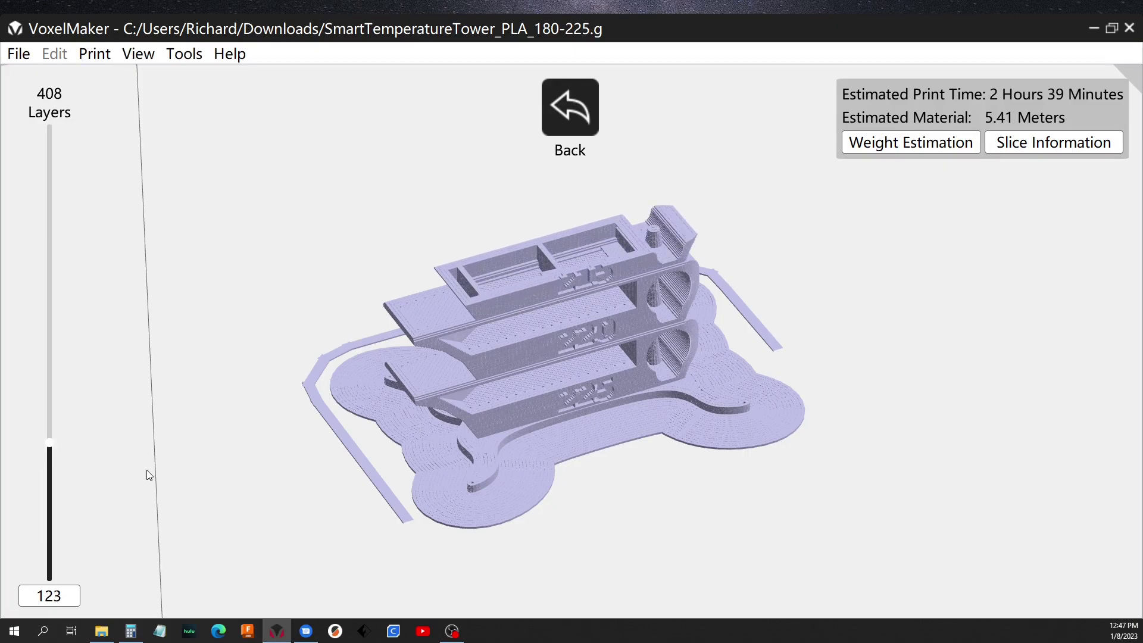
pyautogui.scroll(10, 148, 474)
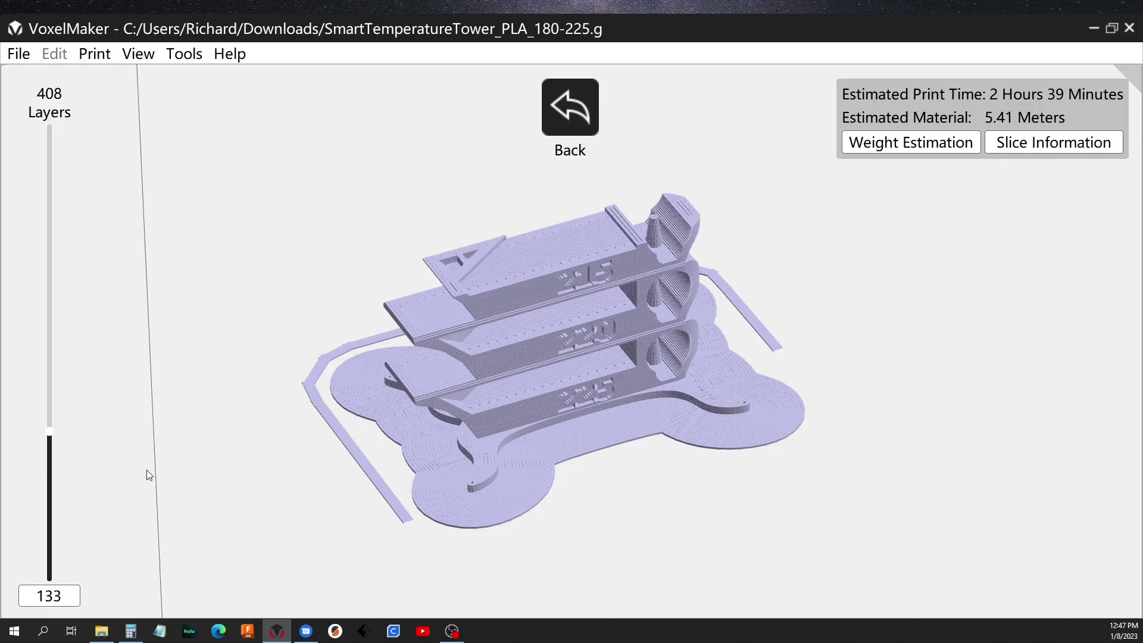
pyautogui.scroll(4, 147, 470)
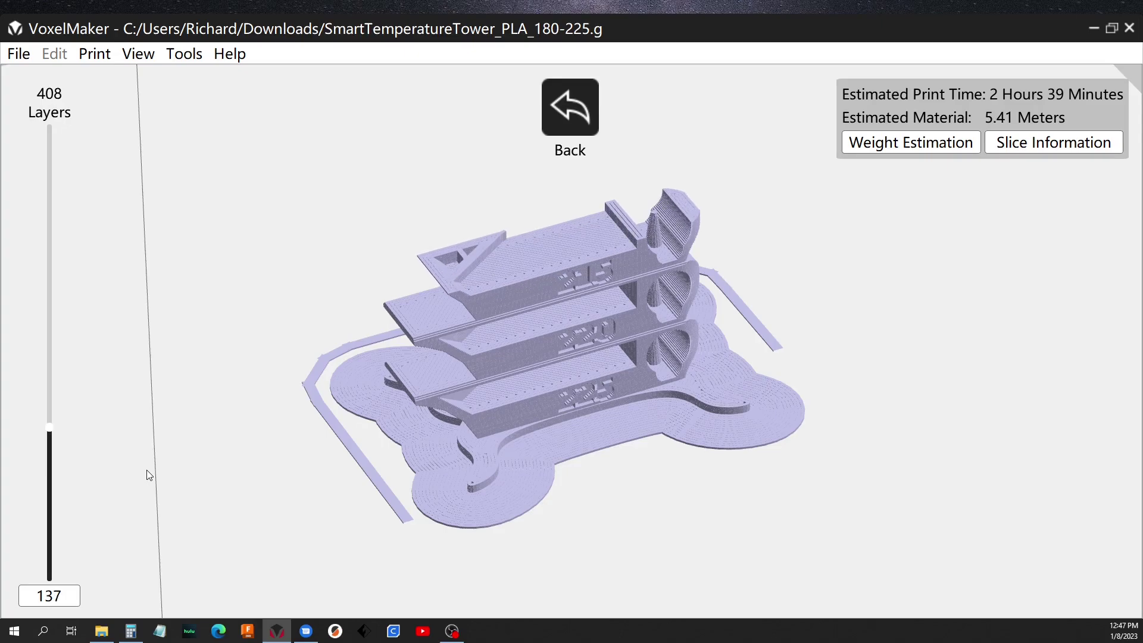
pyautogui.scroll(9, 146, 470)
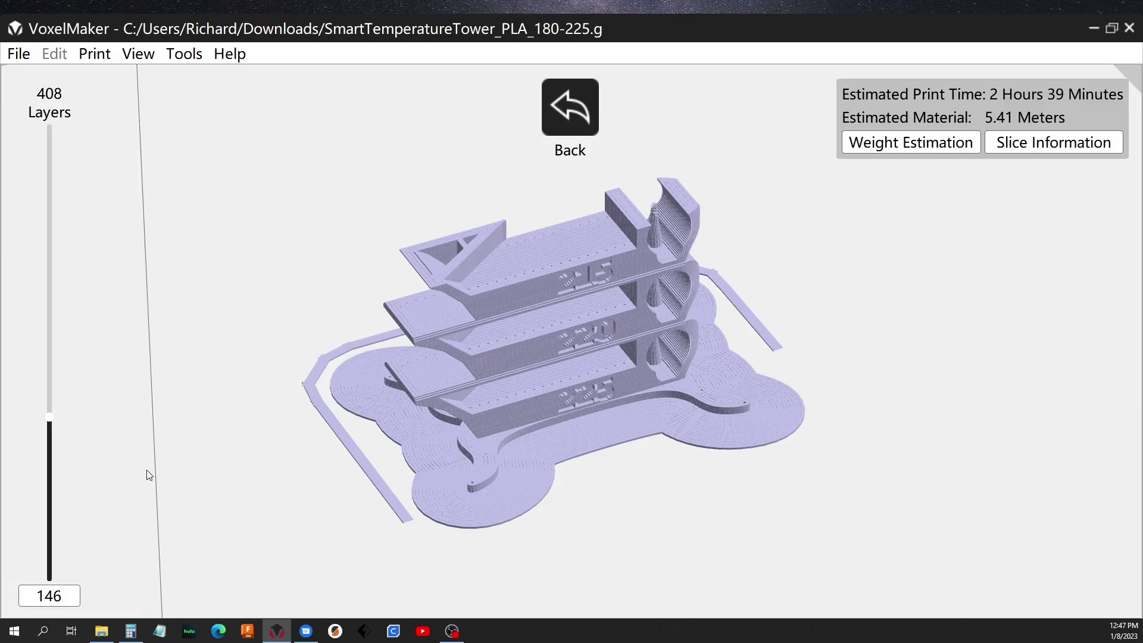
pyautogui.scroll(9, 147, 470)
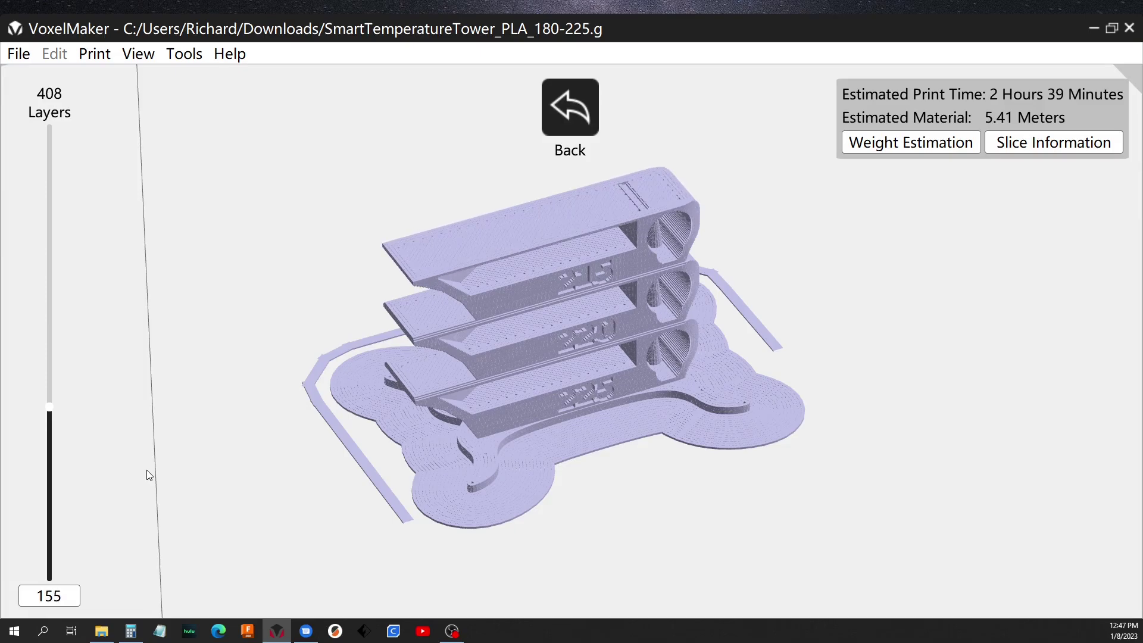
pyautogui.scroll(3, 146, 469)
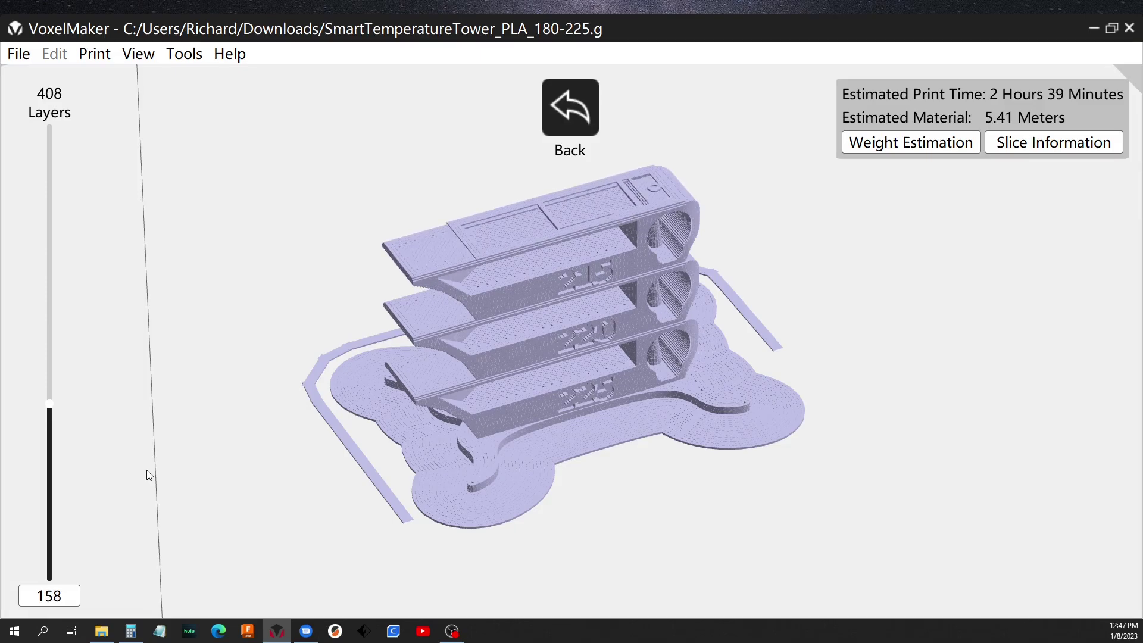
pyautogui.scroll(-1, 147, 476)
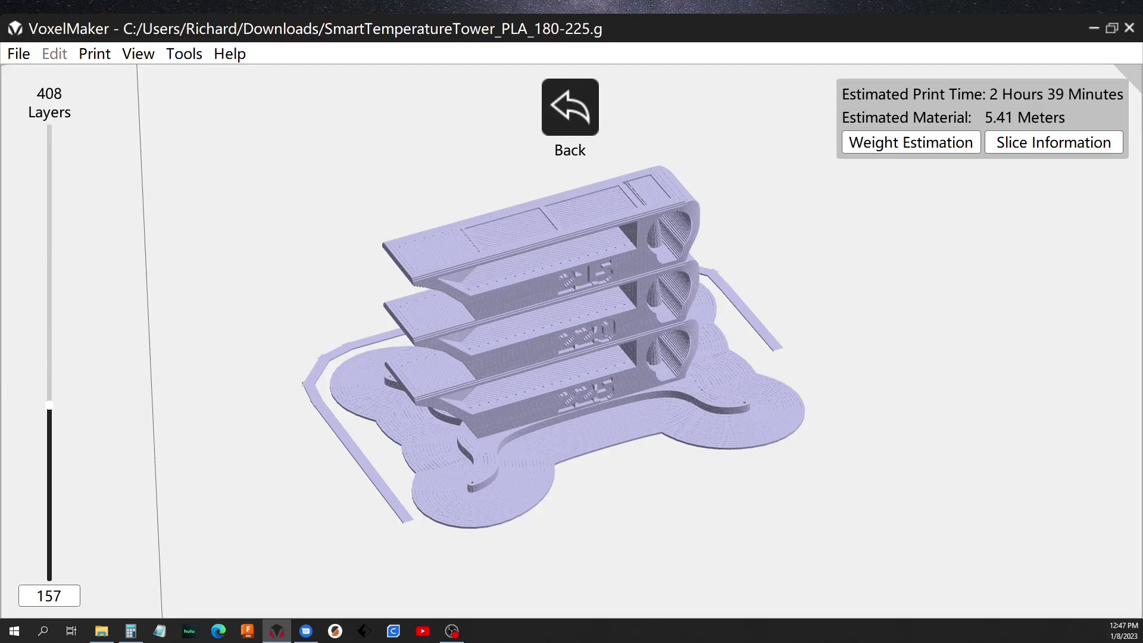
# Switch to Calculator, compute the height of one 50-layer block as 50 × 0.2, and close Calculator
pyautogui.hotkey('alt', 'Tab')
pyautogui.moveTo(177, 196); pyautogui.dragTo(875, 195)
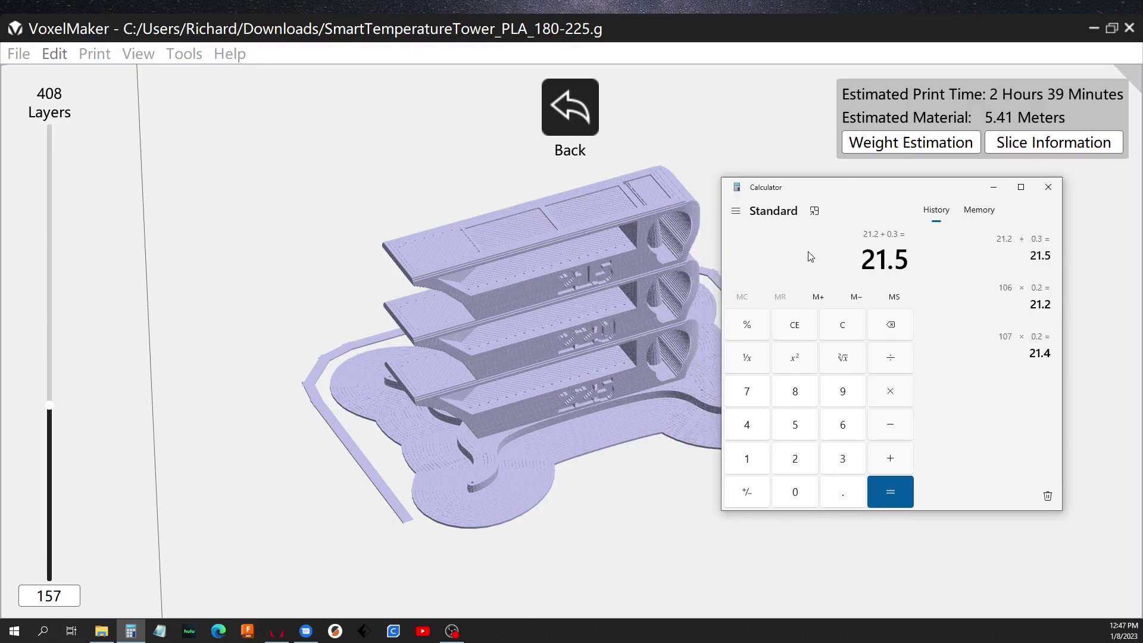
pyautogui.press('Escape')
pyautogui.write('50*0.2')
pyautogui.press('Return')
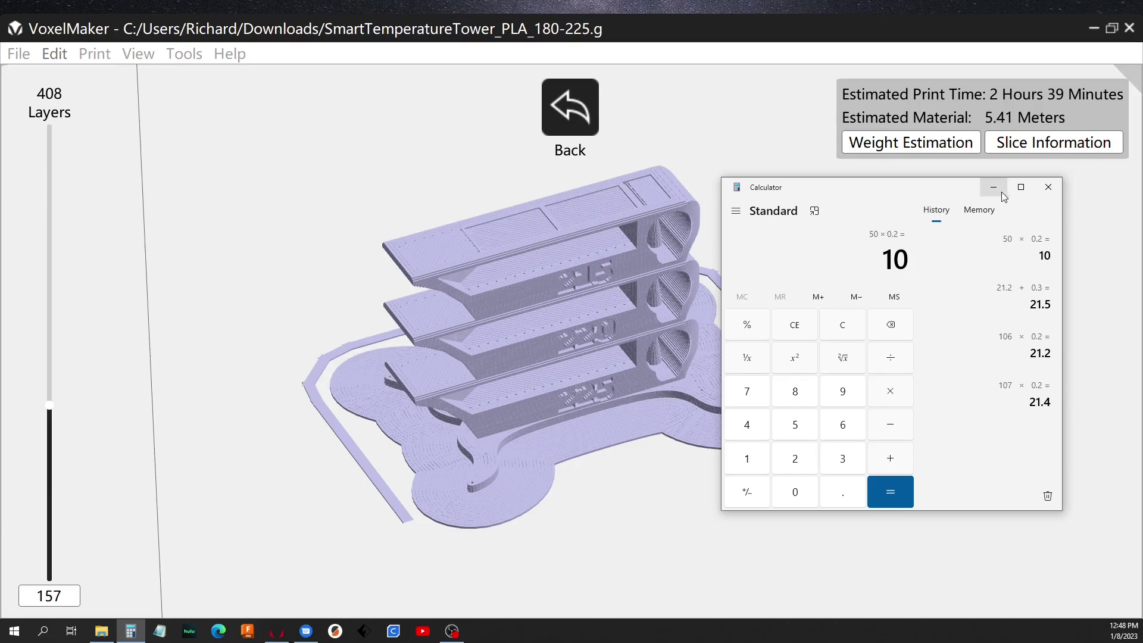
pyautogui.click(1048, 187)
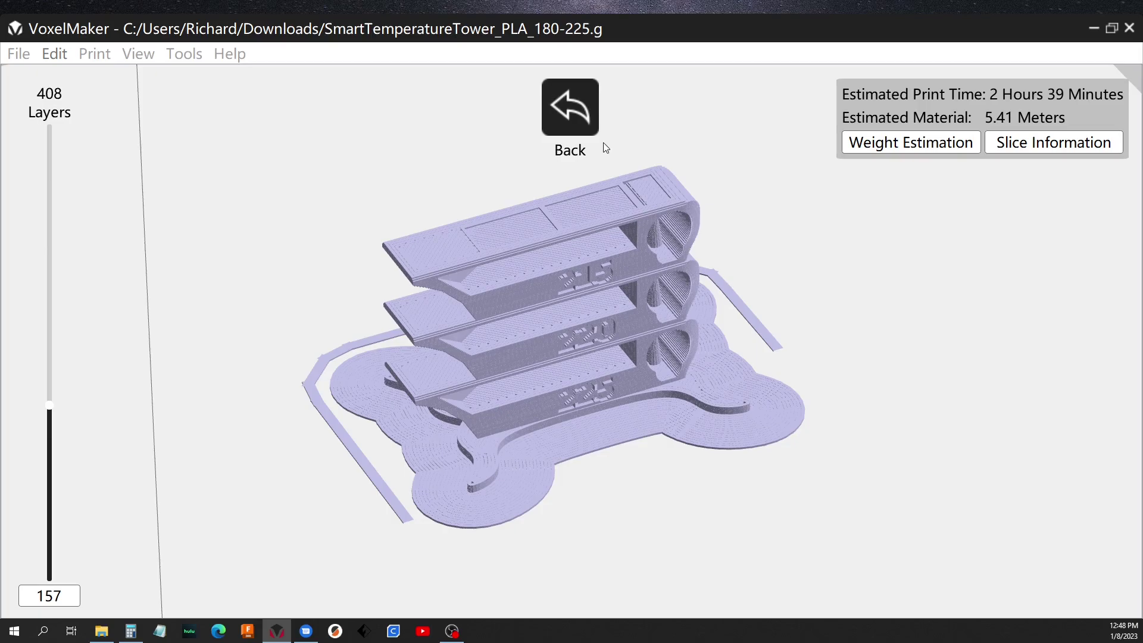
# Leave the layer preview, reopen the print settings and select the Overture Matte Red PLA profile
pyautogui.click(579, 118)
pyautogui.click(650, 127)
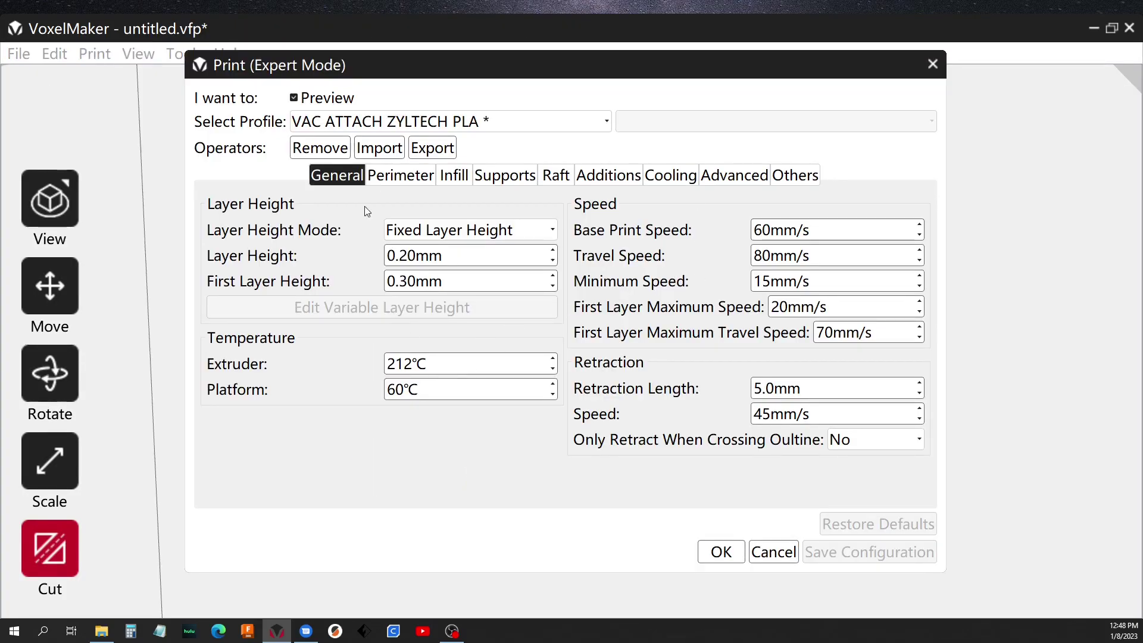
pyautogui.click(433, 125)
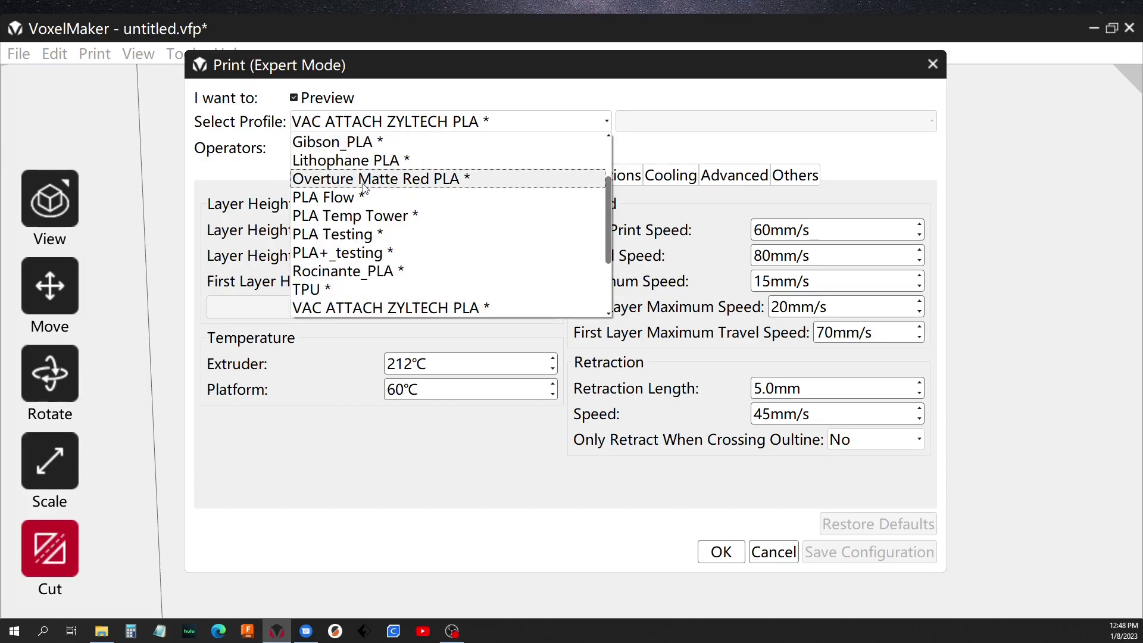
pyautogui.click(396, 179)
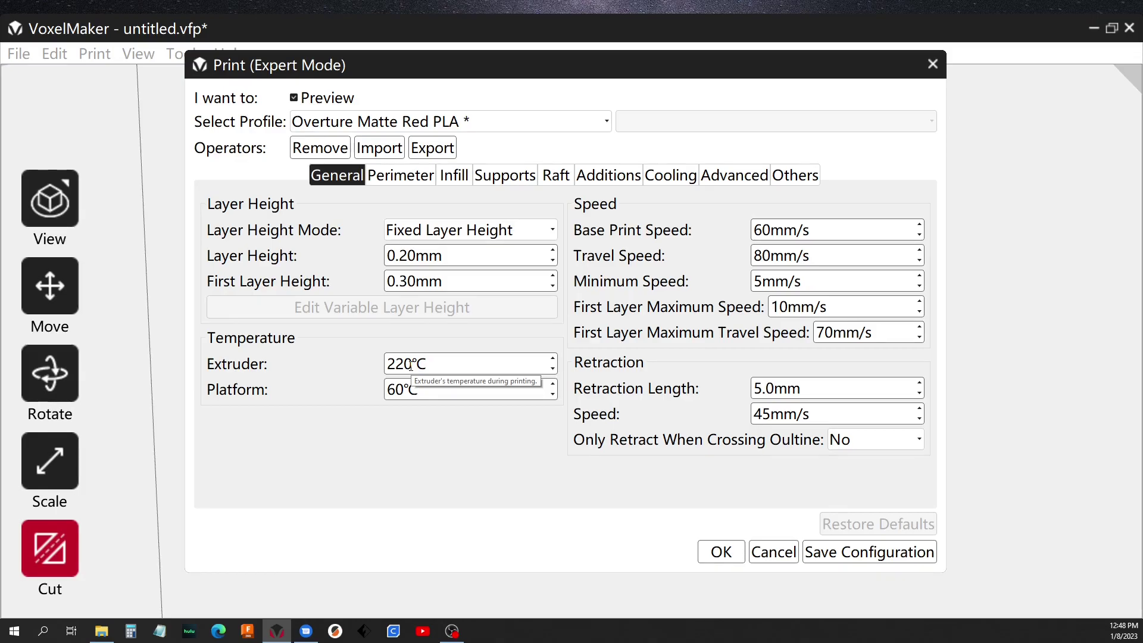
# Set the pre-set fan on height to 0.30 mm in the profile's cooling settings
pyautogui.click(752, 178)
pyautogui.click(788, 174)
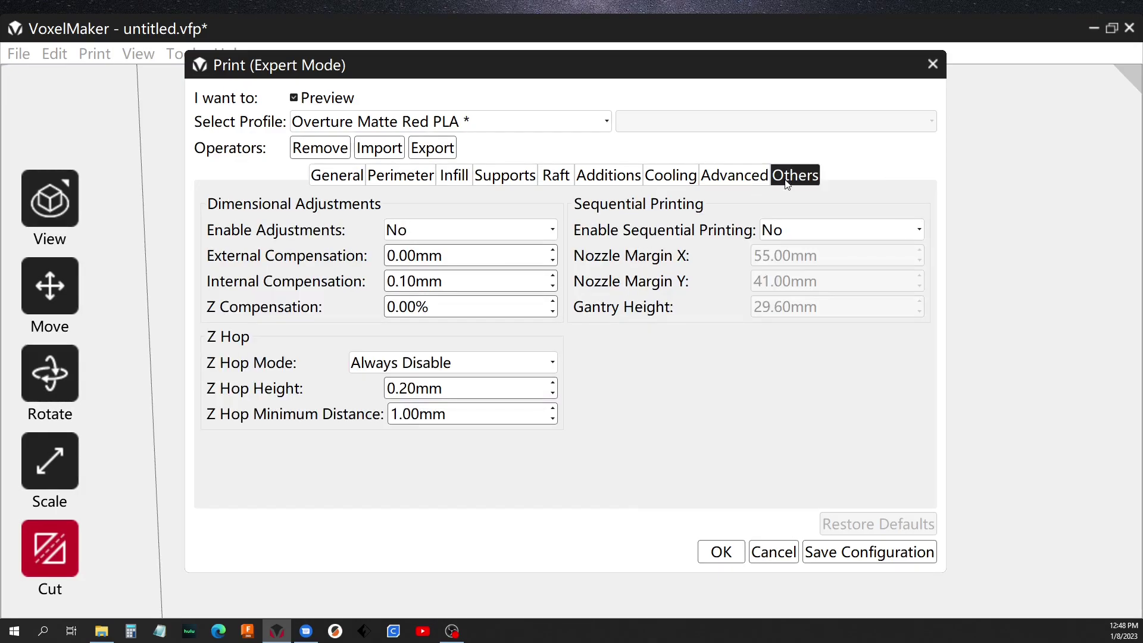
pyautogui.click(657, 174)
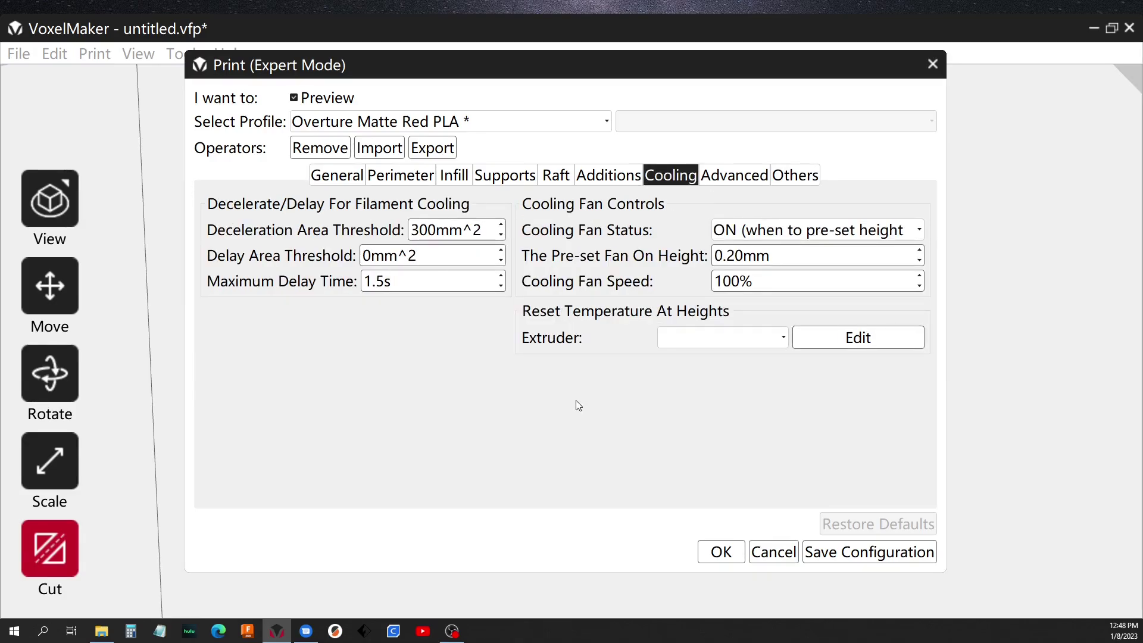
pyautogui.moveTo(727, 254); pyautogui.dragTo(739, 254)
pyautogui.write('3')
# Open the extruder's temperature resets by height for editing and add a reset to 215℃ at 21.5 mm
pyautogui.click(825, 345)
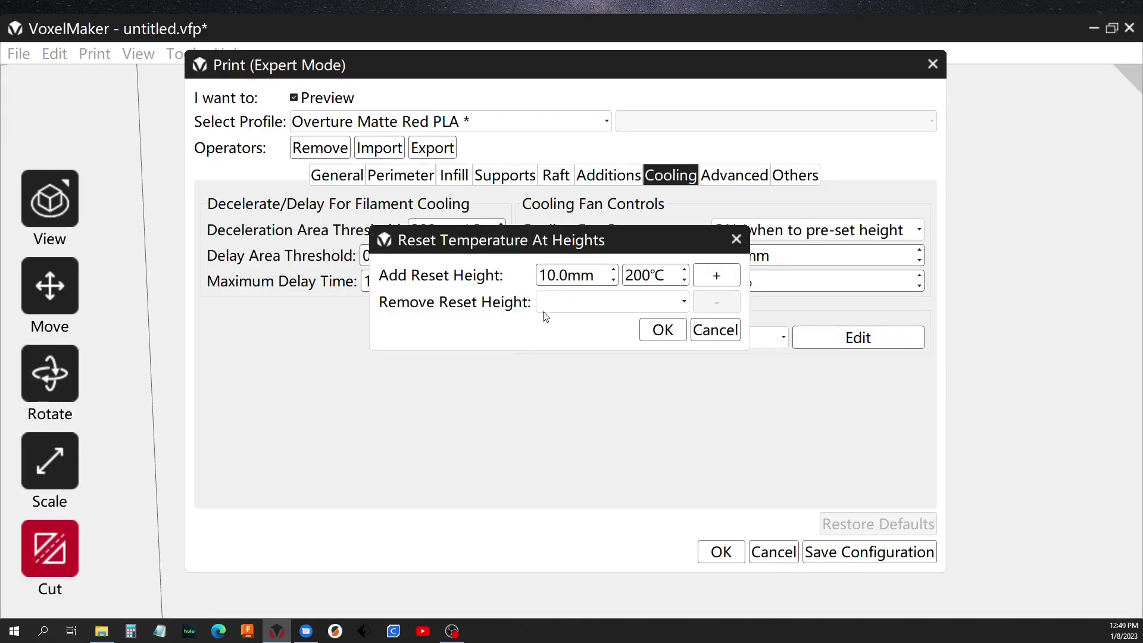
pyautogui.moveTo(565, 275); pyautogui.dragTo(486, 274)
pyautogui.write('21.5')
pyautogui.moveTo(626, 275); pyautogui.dragTo(649, 277)
pyautogui.write('221')
pyautogui.press('BackSpace')
pyautogui.press('BackSpace')
pyautogui.press('BackSpace')
pyautogui.write('215')
pyautogui.click(717, 275)
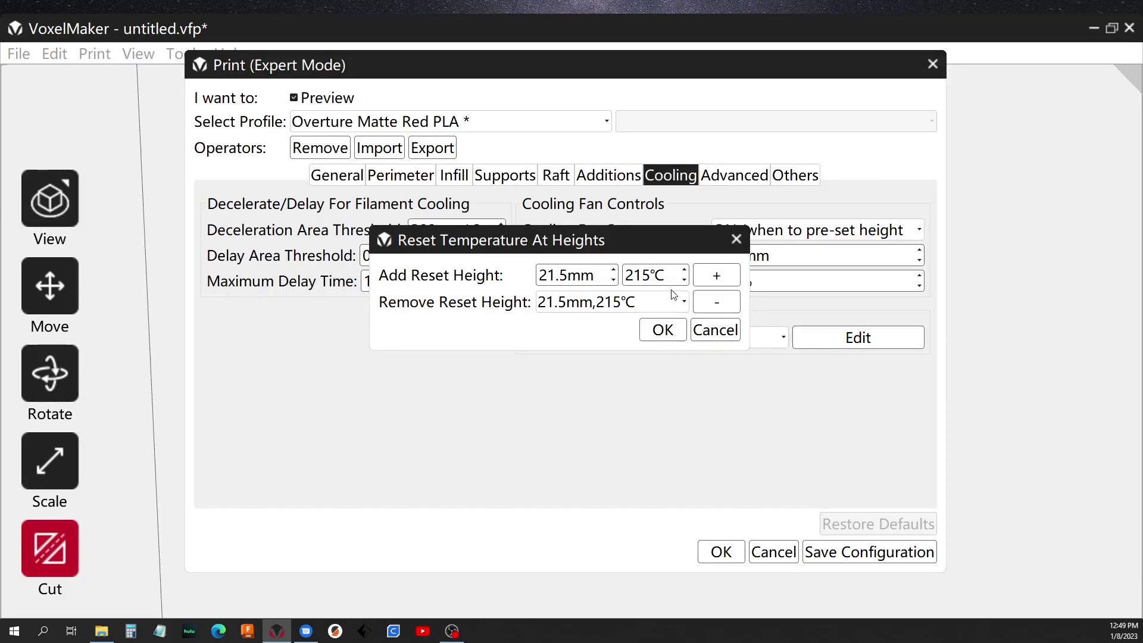
# Add a temperature reset to 210℃ at a height of 31.5 mm
pyautogui.click(614, 270)
pyautogui.click(614, 270)
pyautogui.click(615, 270)
pyautogui.click(615, 271)
pyautogui.click(614, 271)
pyautogui.click(615, 270)
pyautogui.click(614, 271)
pyautogui.click(614, 271)
pyautogui.click(636, 276)
pyautogui.press('Delete')
pyautogui.write('0')
pyautogui.click(715, 277)
# Add a temperature reset to 205℃ at a height of 41.5 mm
pyautogui.click(614, 271)
pyautogui.click(614, 271)
pyautogui.click(614, 271)
pyautogui.click(614, 271)
pyautogui.click(614, 271)
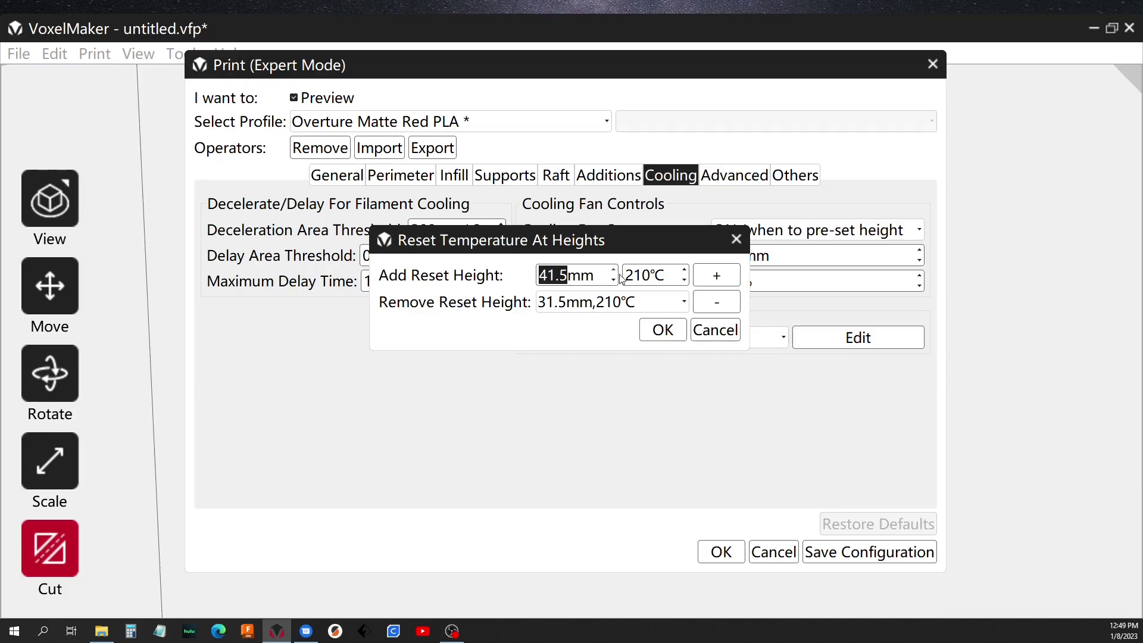
pyautogui.click(639, 275)
pyautogui.moveTo(646, 275); pyautogui.dragTo(651, 274)
pyautogui.write('05')
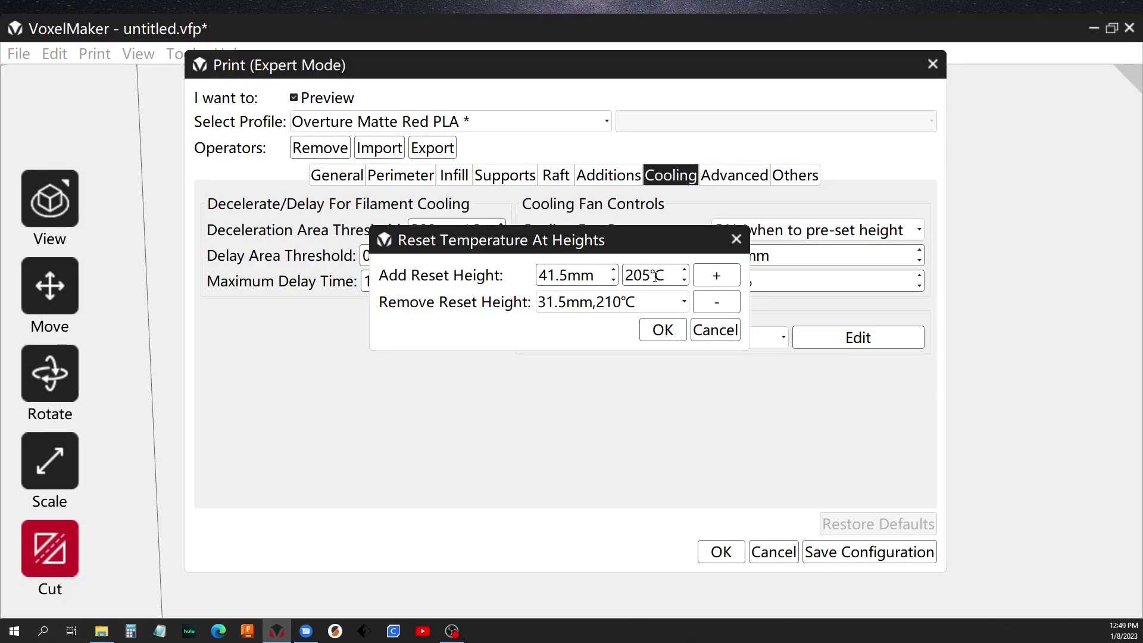
pyautogui.click(715, 274)
# Add a temperature reset to 200℃ at a height of 51.5 mm
pyautogui.scroll(9, 615, 274)
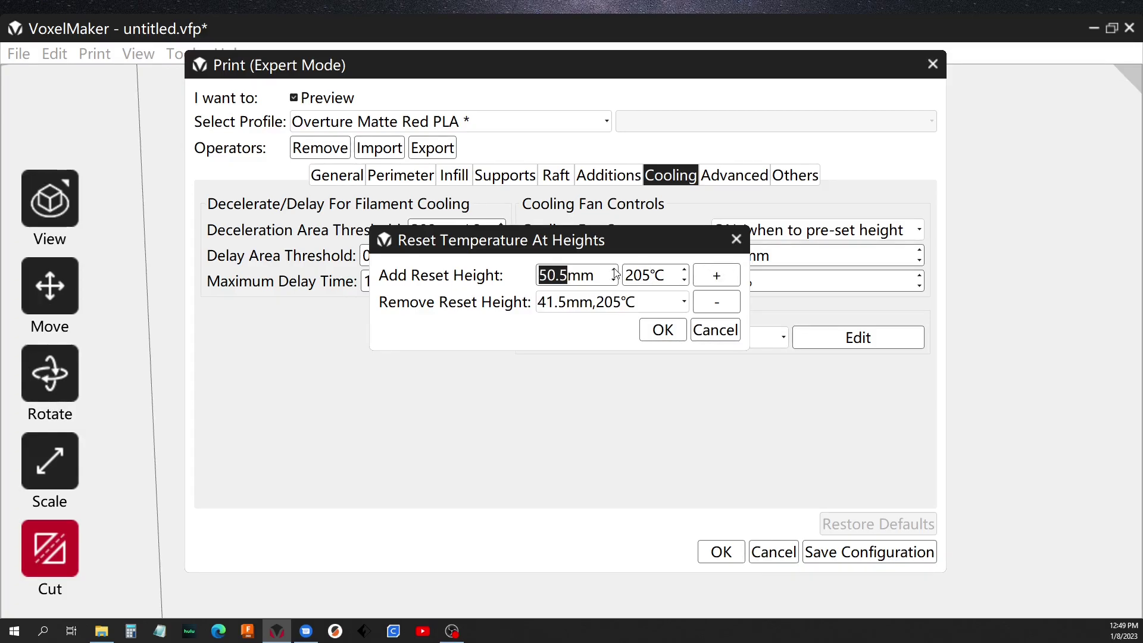
pyautogui.scroll(1, 615, 275)
pyautogui.click(635, 274)
pyautogui.press('Delete')
pyautogui.write('0')
pyautogui.click(716, 278)
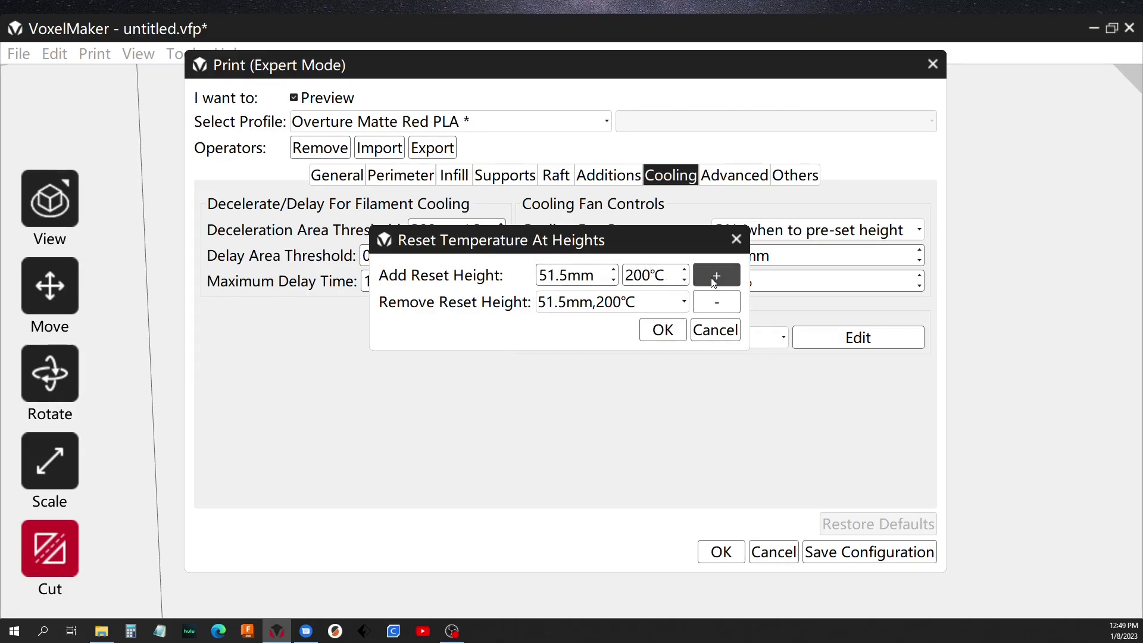
# Add a temperature reset to 195℃ at a height of 61.5 mm
pyautogui.click(616, 271)
pyautogui.click(615, 271)
pyautogui.click(615, 271)
pyautogui.click(614, 270)
pyautogui.click(614, 271)
pyautogui.click(614, 270)
pyautogui.click(614, 270)
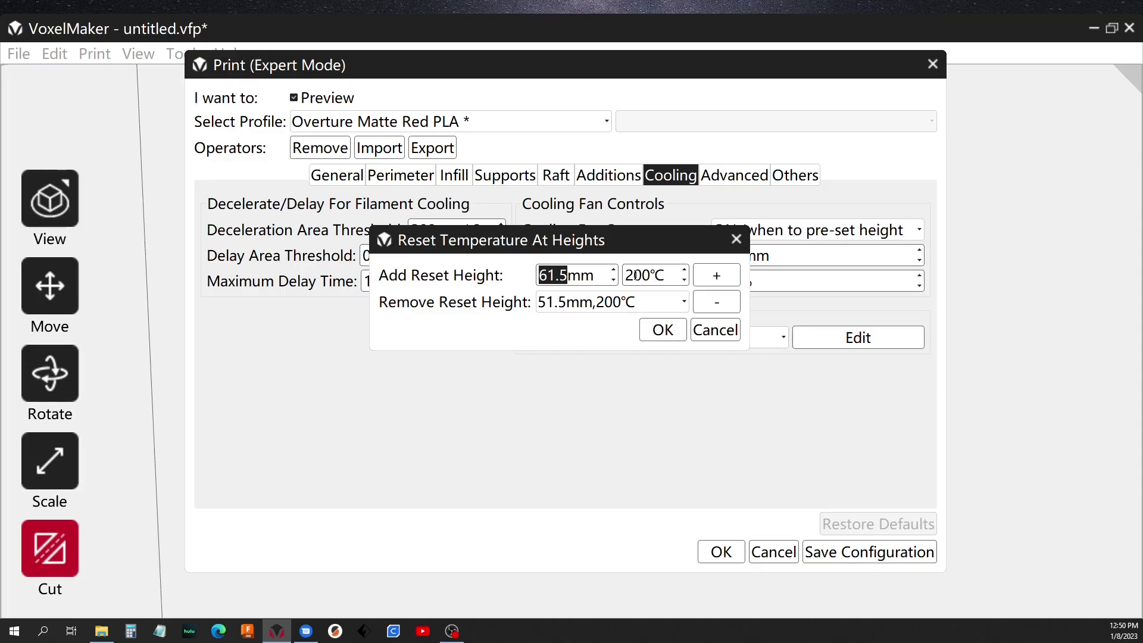
pyautogui.moveTo(635, 276); pyautogui.dragTo(651, 274)
pyautogui.press('BackSpace')
pyautogui.press('BackSpace')
pyautogui.write('19')
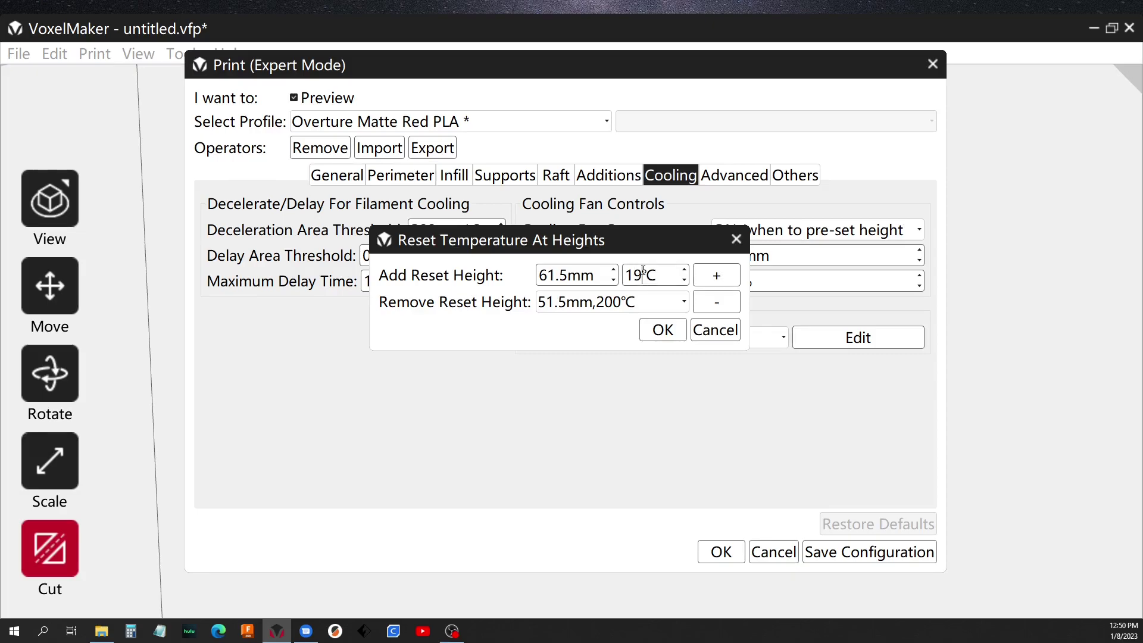
pyautogui.write('5℃')
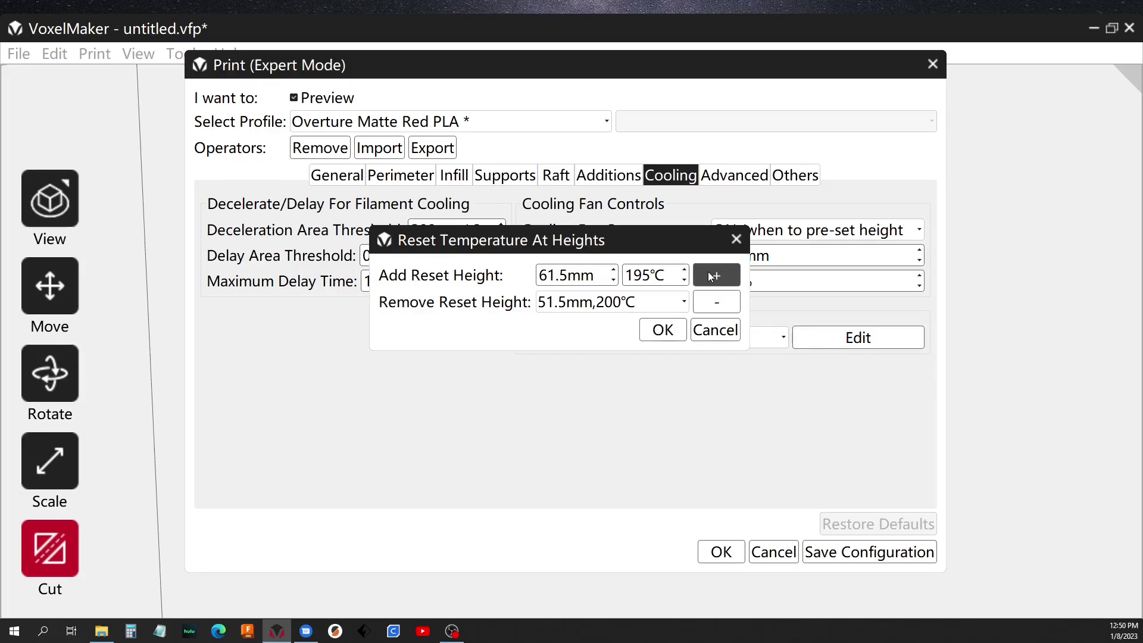
pyautogui.click(715, 275)
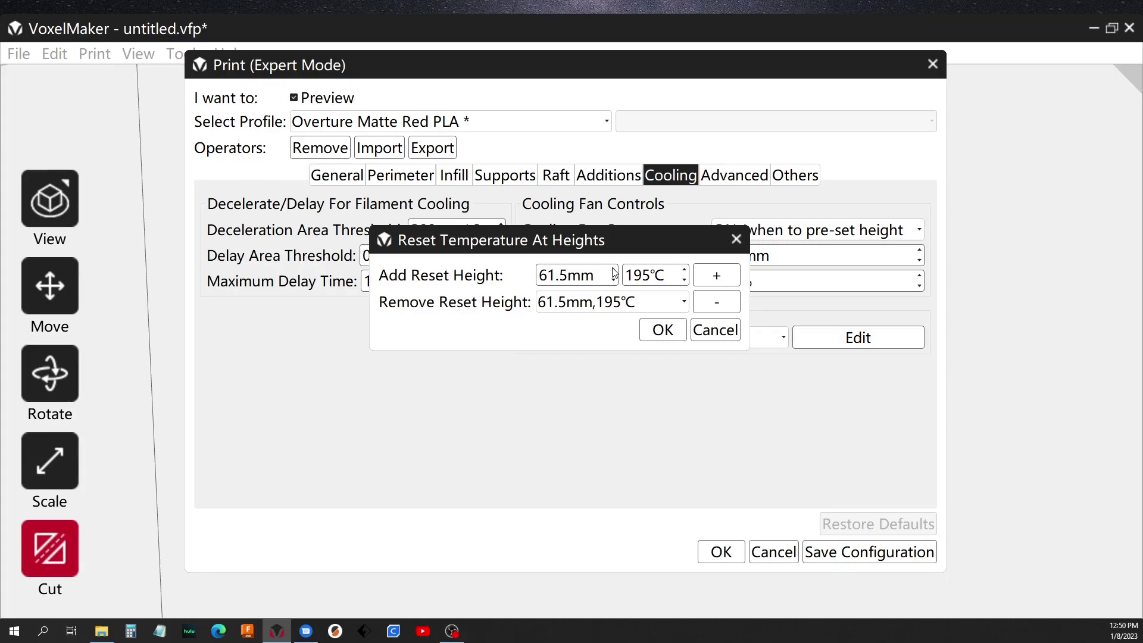
# Add a temperature reset to 190℃ at a height of 71.5 mm
pyautogui.click(614, 271)
pyautogui.click(615, 271)
pyautogui.click(614, 271)
pyautogui.click(614, 271)
pyautogui.click(614, 271)
pyautogui.click(615, 271)
pyautogui.click(614, 271)
pyautogui.click(615, 271)
pyautogui.click(615, 271)
pyautogui.click(615, 271)
pyautogui.moveTo(642, 274); pyautogui.dragTo(651, 275)
pyautogui.write('0')
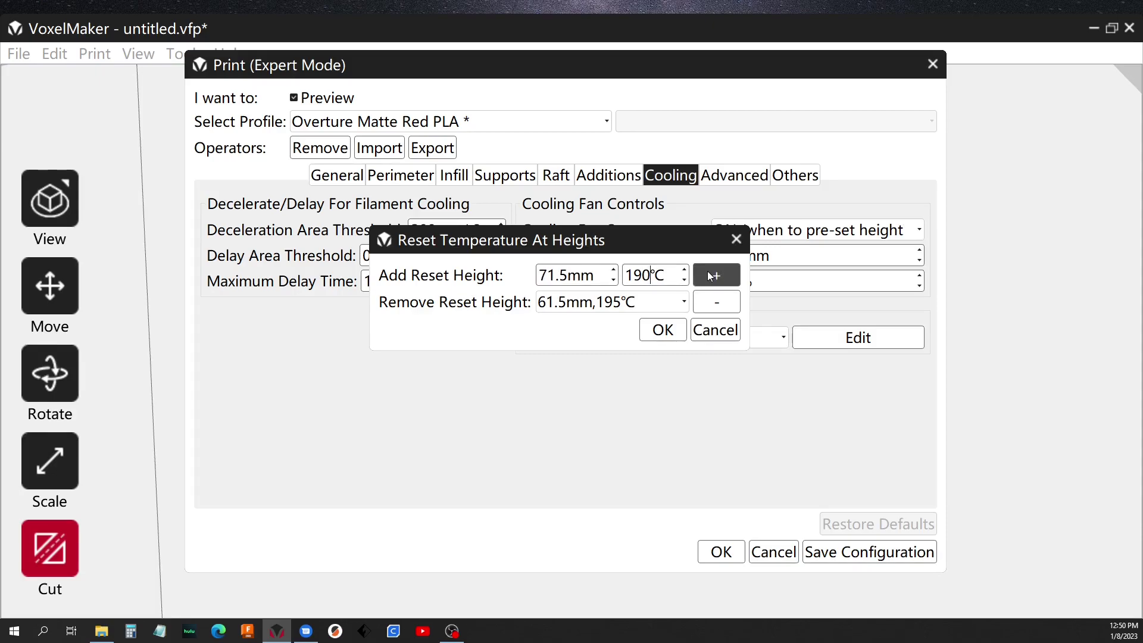
pyautogui.click(717, 275)
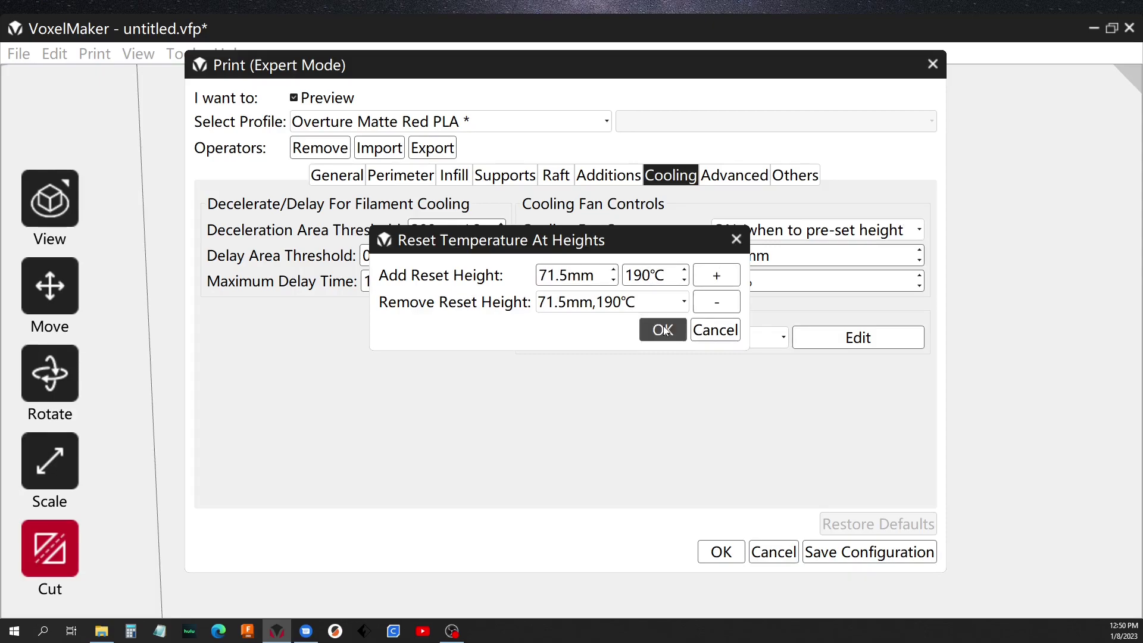
# Review the list of temperature resets by height and accept the entries
pyautogui.click(683, 302)
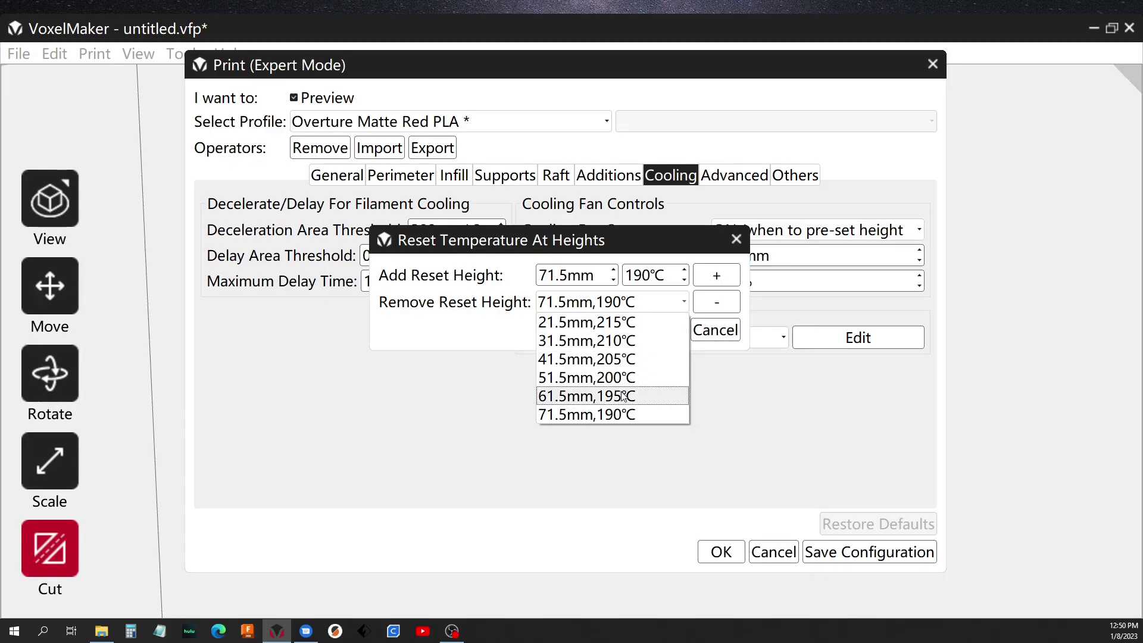
pyautogui.click(726, 362)
pyautogui.click(657, 331)
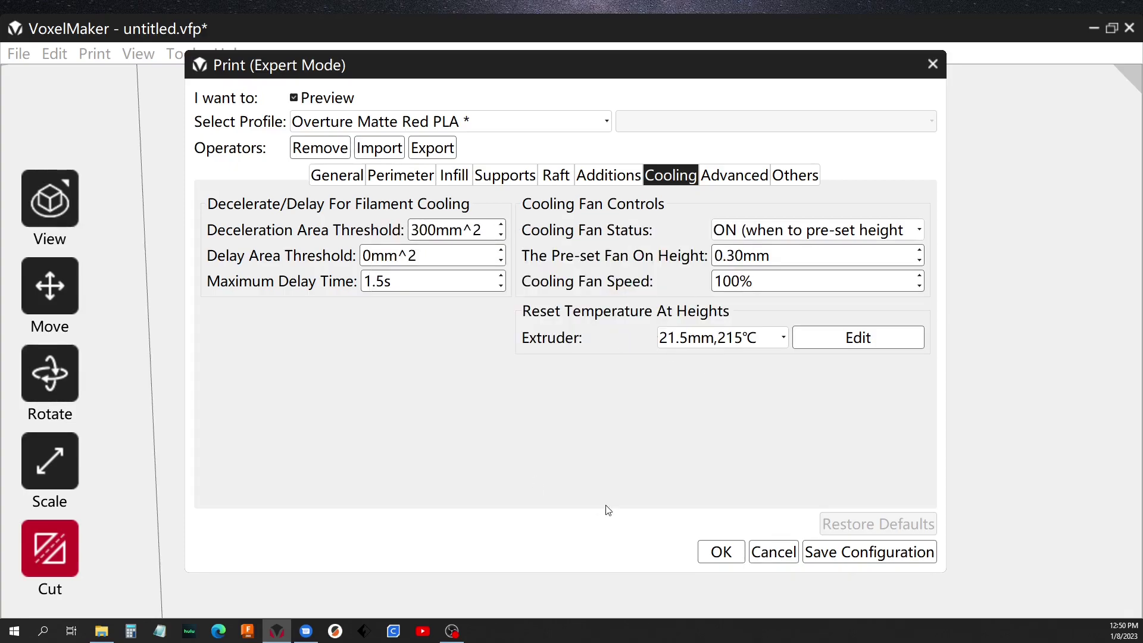
# Slice the temperature tower and save the toolpath in Downloads as SmartTemperatureTower_PLA_180-225.g, replacing the existing file
pyautogui.click(721, 552)
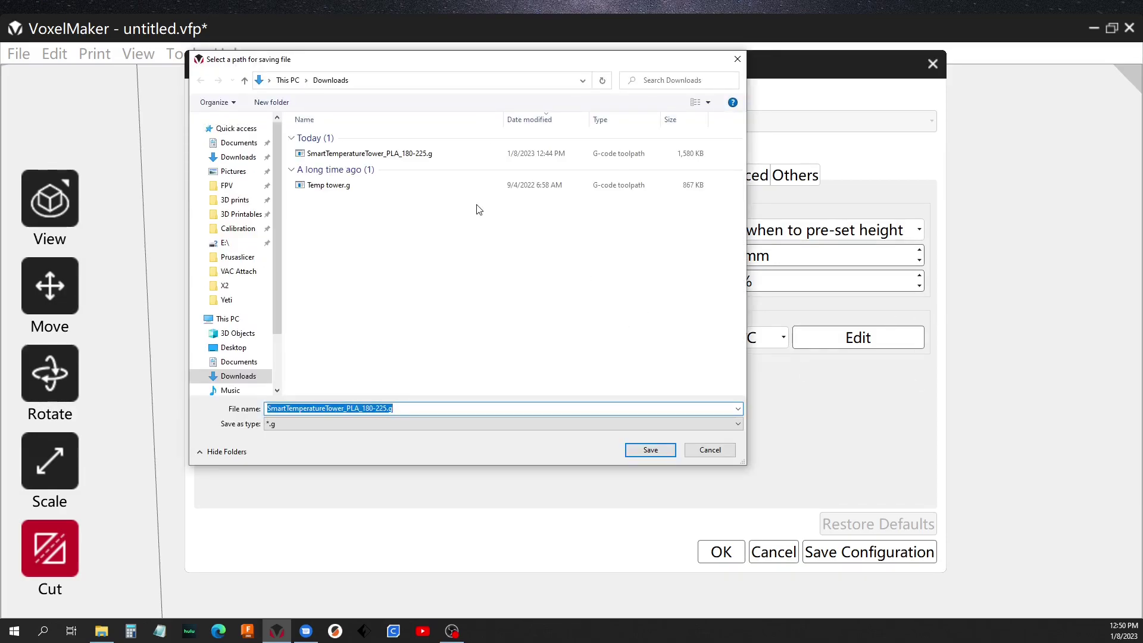
pyautogui.click(409, 158)
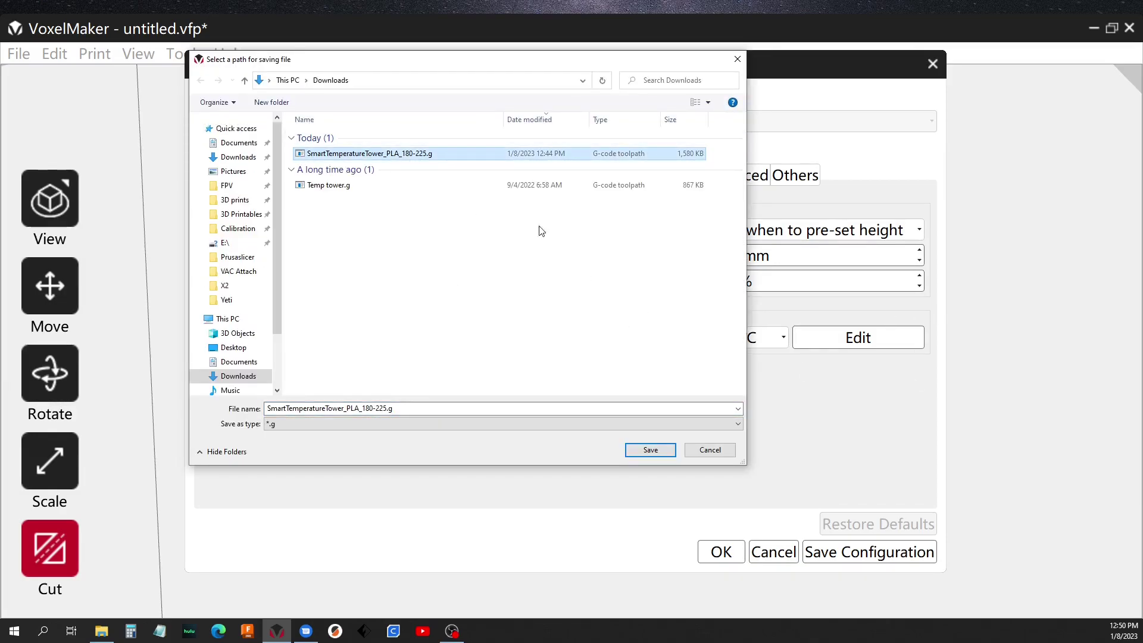
pyautogui.click(651, 450)
pyautogui.click(590, 318)
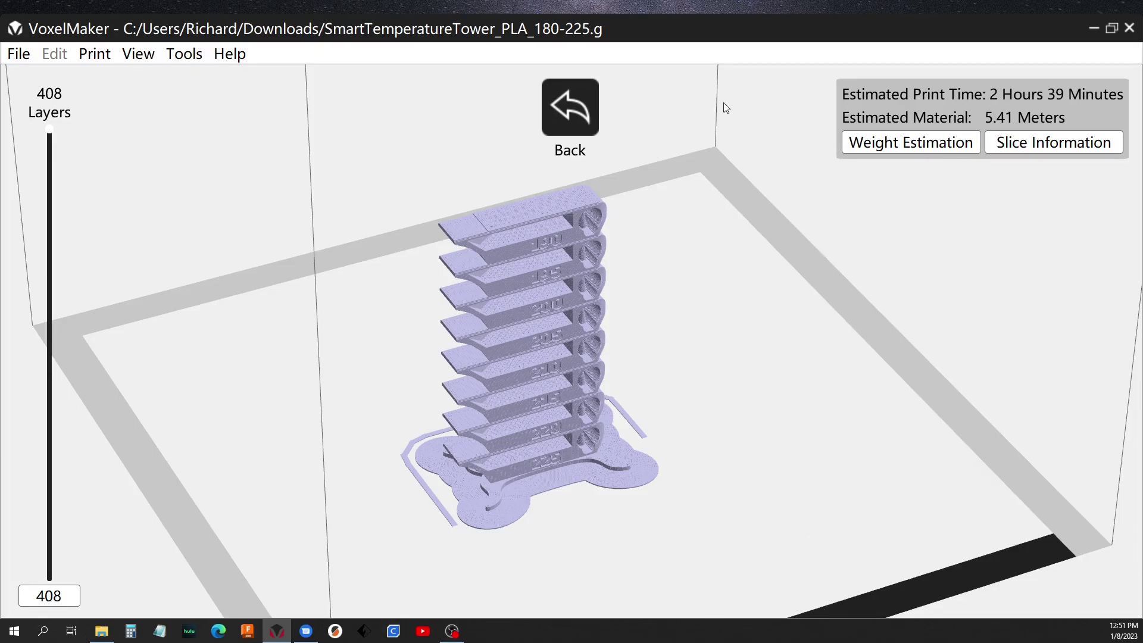
# Check the weight estimation and slice information of the sliced temperature tower
pyautogui.doubleClick(876, 25)
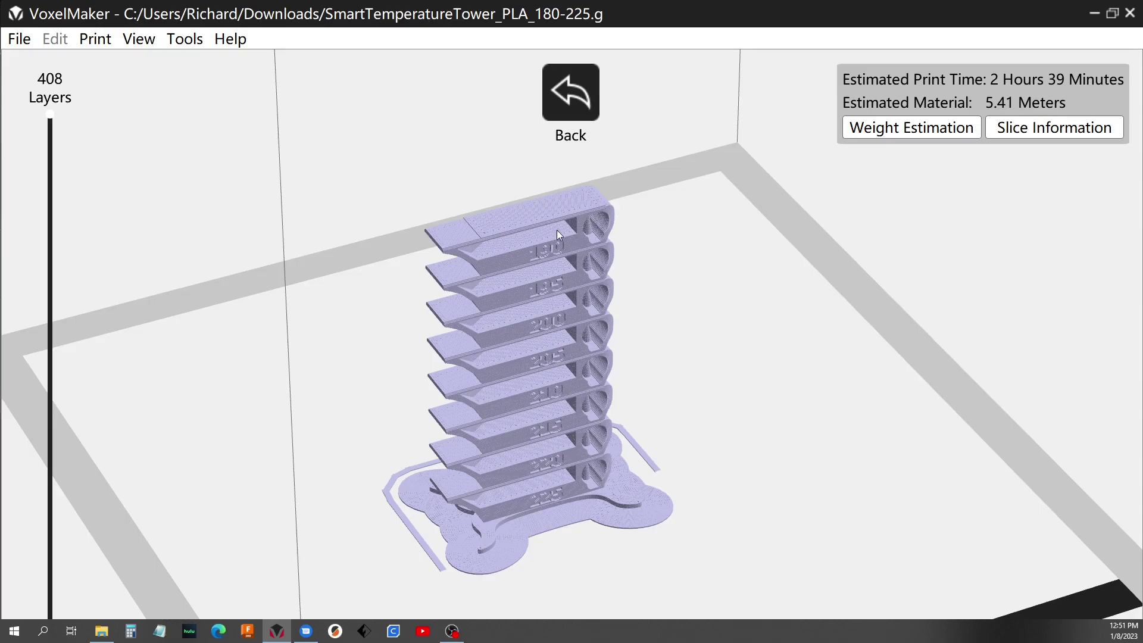
pyautogui.click(912, 127)
pyautogui.click(742, 273)
pyautogui.click(1043, 126)
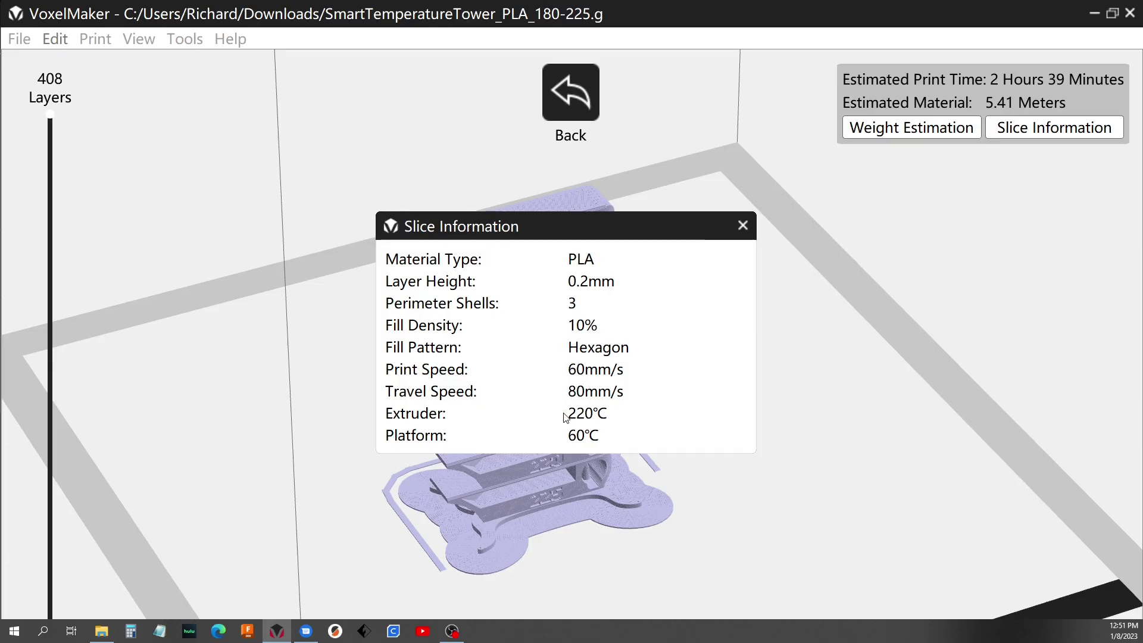
pyautogui.click(743, 226)
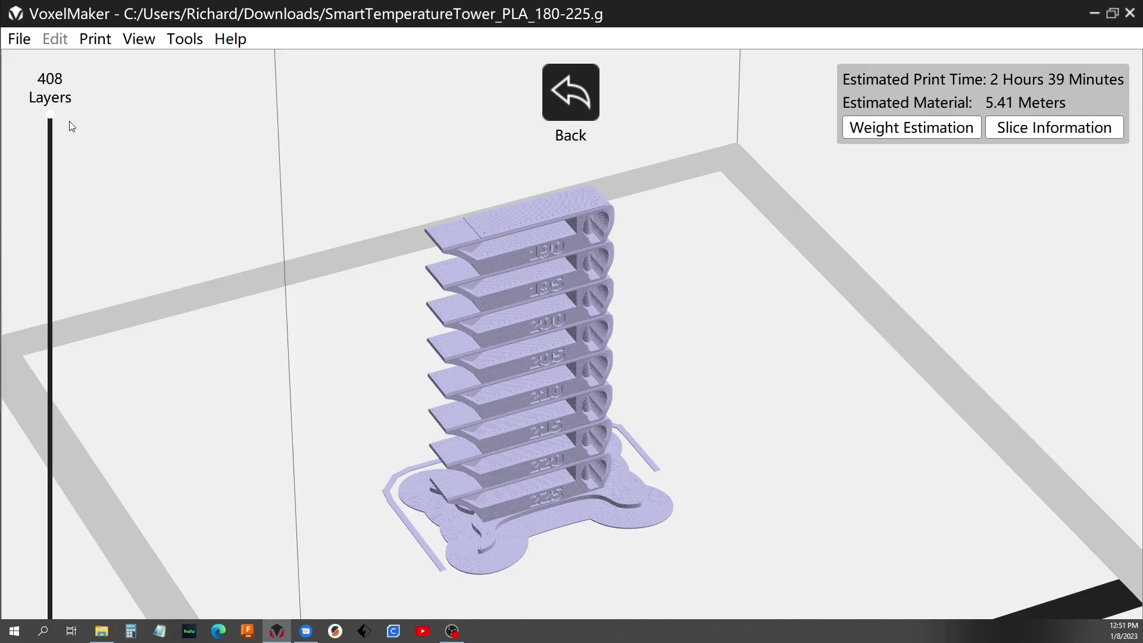
# Preview the tower's layers down to the lower blocks and back to full height, checking the slice information and weight estimation again
pyautogui.moveTo(50, 116); pyautogui.dragTo(27, 420)
pyautogui.click(1055, 128)
pyautogui.click(744, 223)
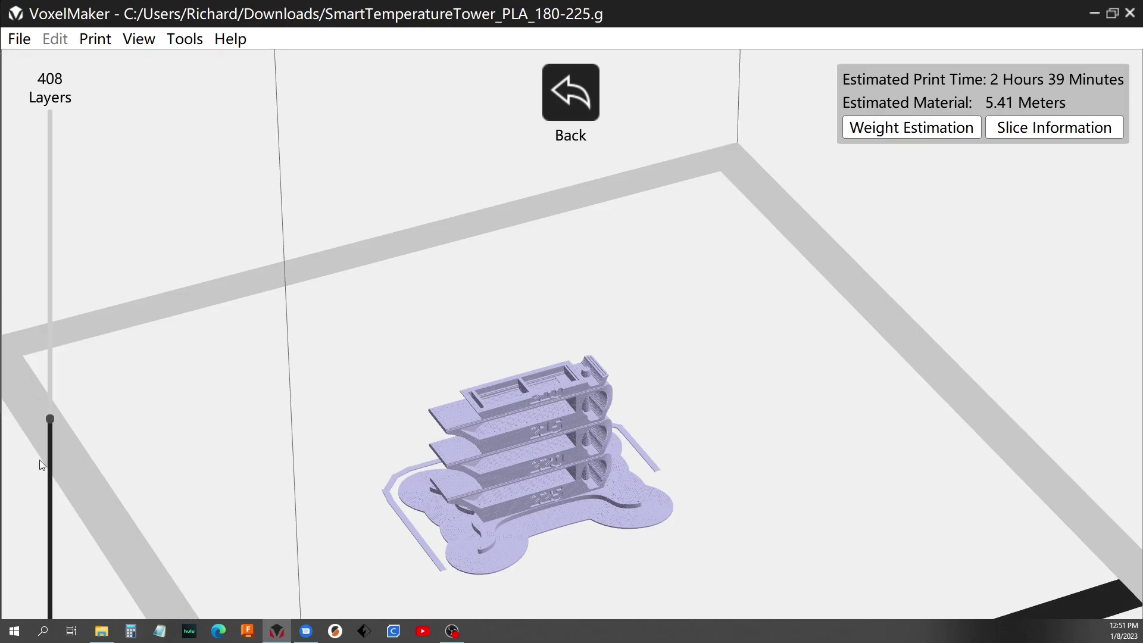
pyautogui.moveTo(42, 464); pyautogui.dragTo(52, 113)
pyautogui.click(864, 128)
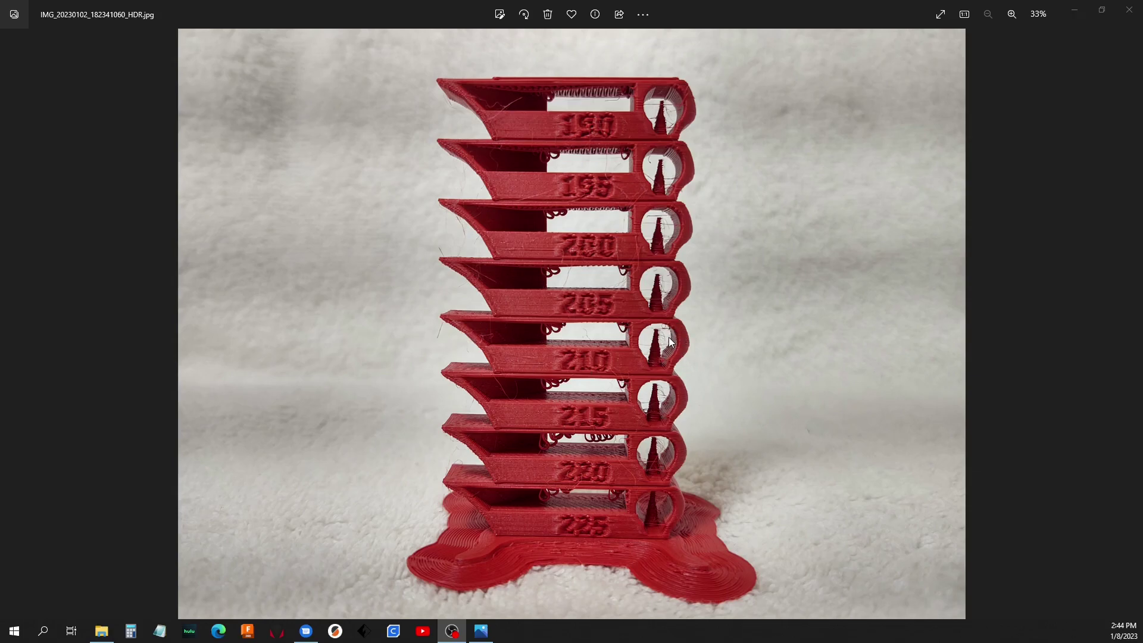
# Switch to the photo viewer and compare the front, side and back photos of the printed red tower
pyautogui.moveTo(1130, 328)
pyautogui.click(1135, 326)
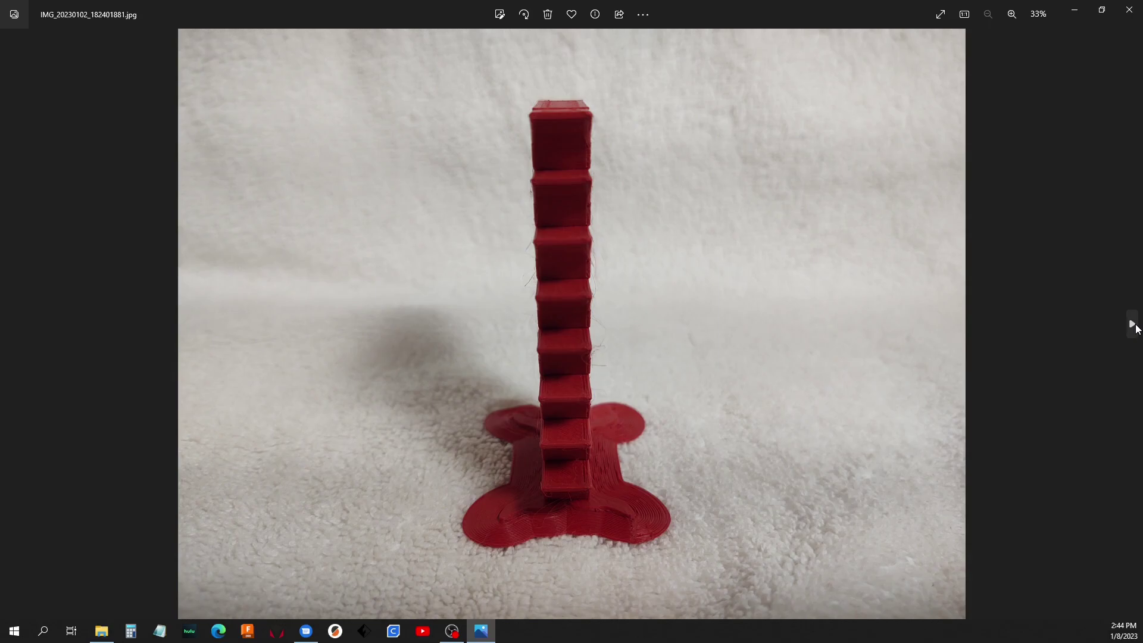
pyautogui.click(1135, 327)
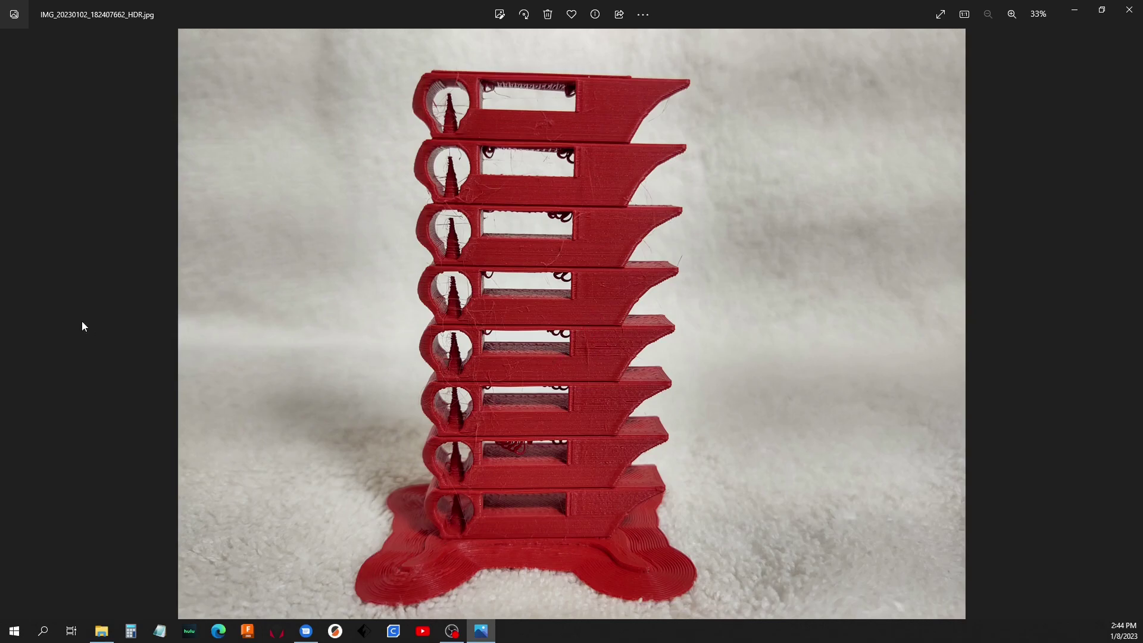
pyautogui.click(10, 326)
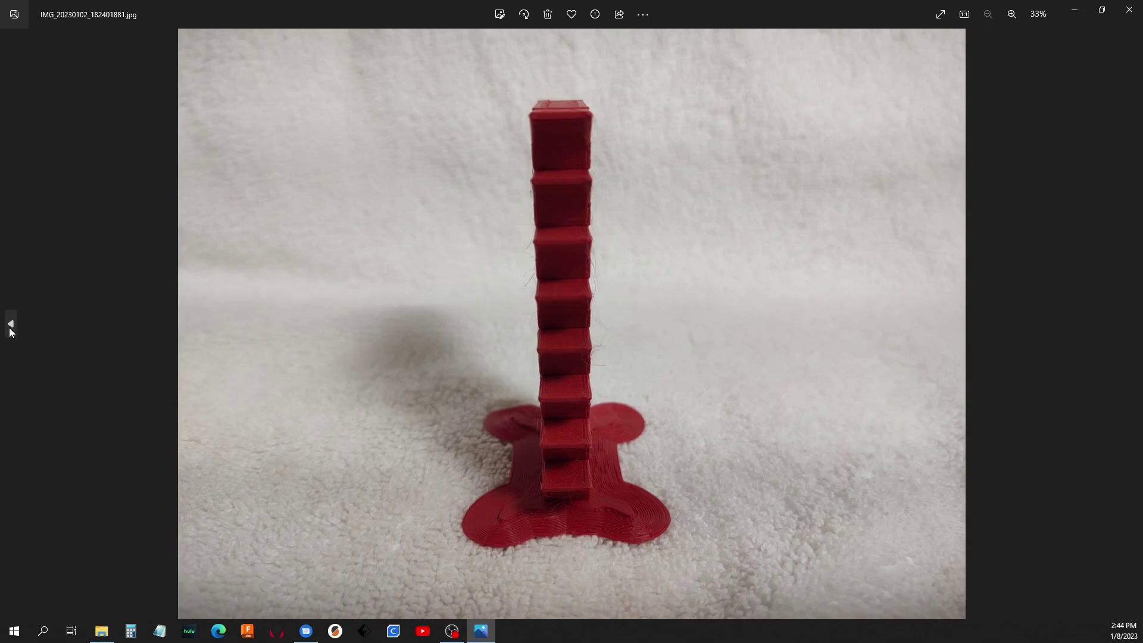
pyautogui.click(10, 326)
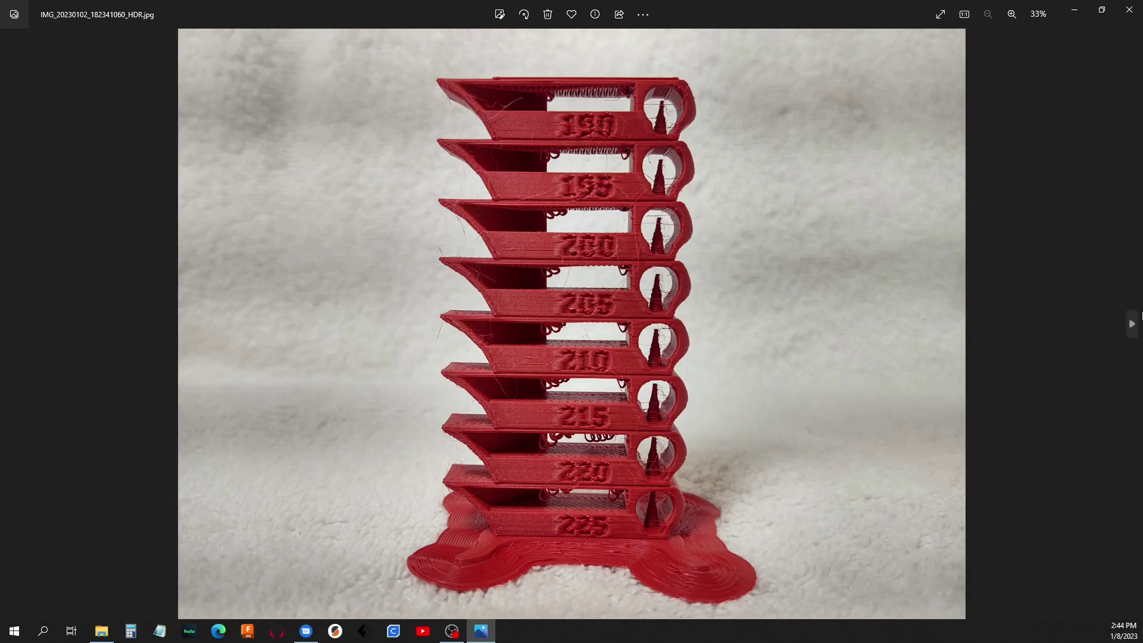
pyautogui.click(1132, 324)
pyautogui.click(1132, 324)
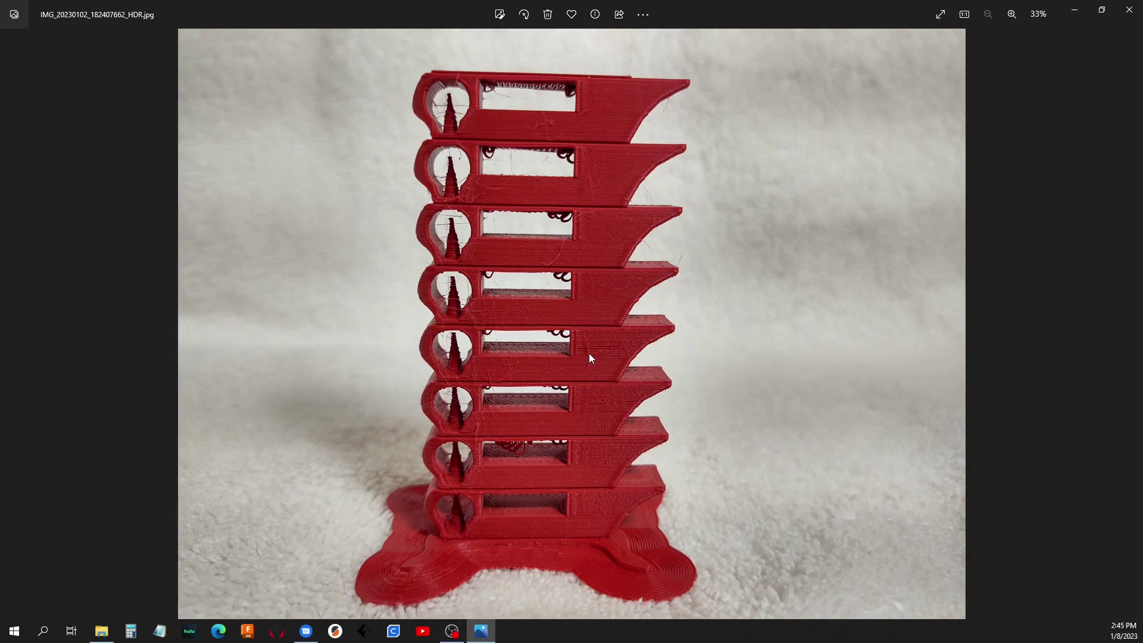
# Examine the back photo IMG_20230102_182407662_HDR.jpg up close for stringing and surface quality on each temperature block
pyautogui.scroll(5, 590, 357)
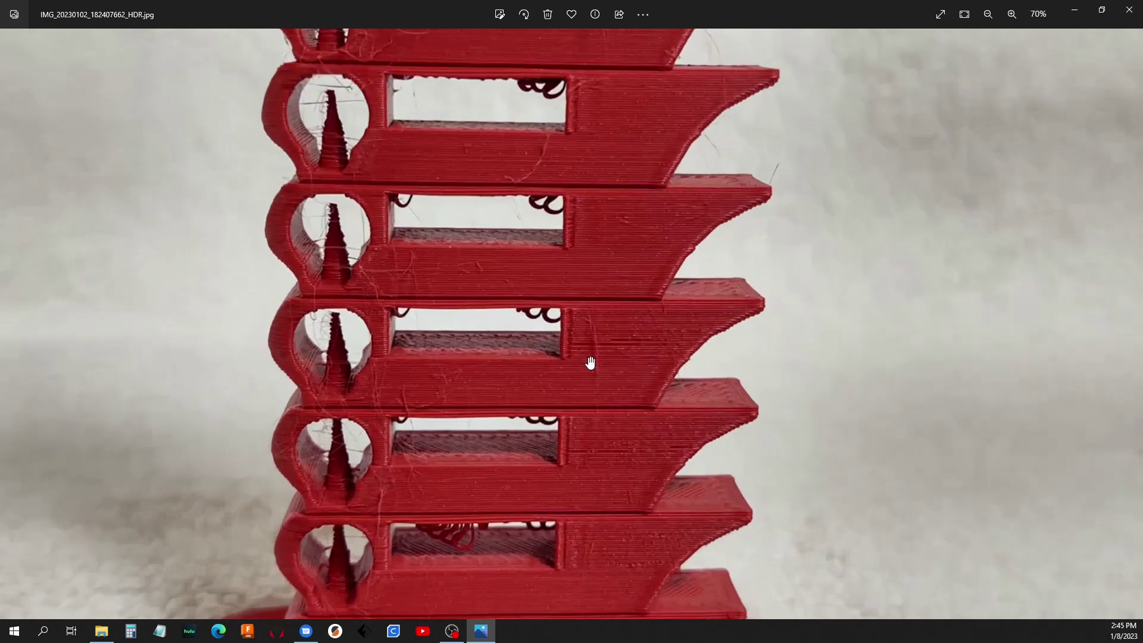
pyautogui.scroll(2, 594, 361)
pyautogui.scroll(-3, 592, 350)
pyautogui.scroll(-3, 593, 381)
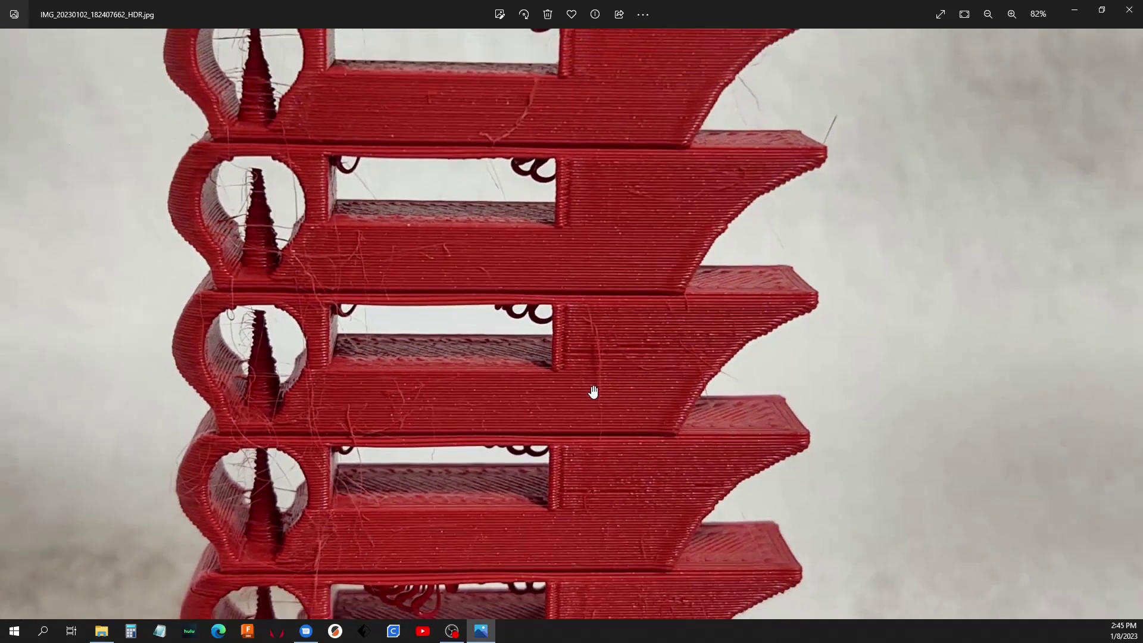
pyautogui.scroll(-3, 592, 396)
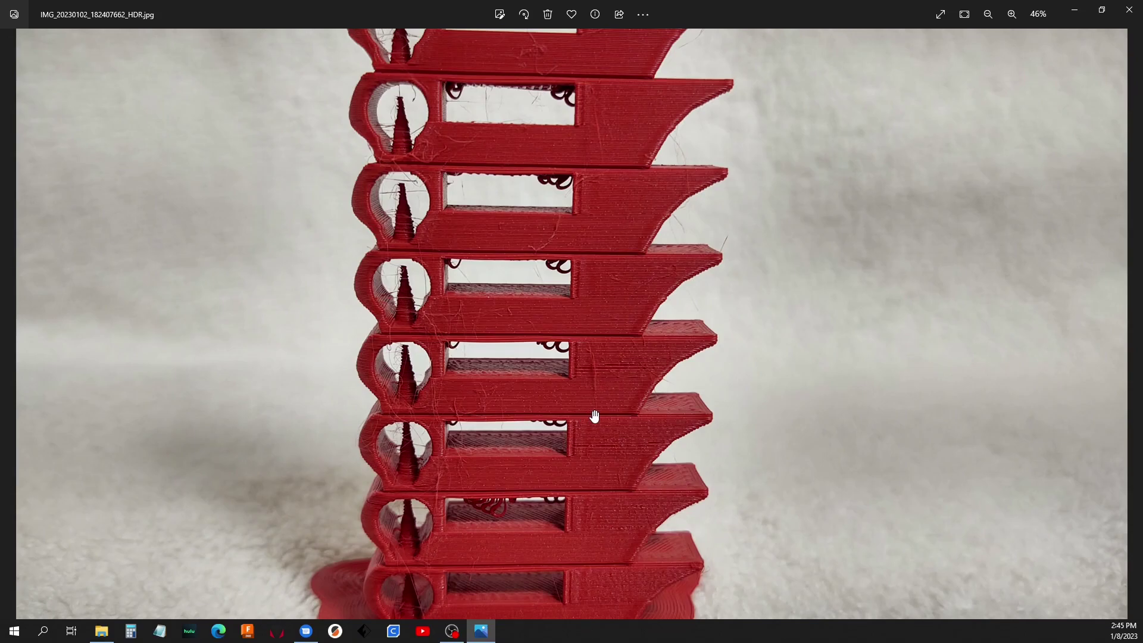
pyautogui.scroll(-1, 596, 416)
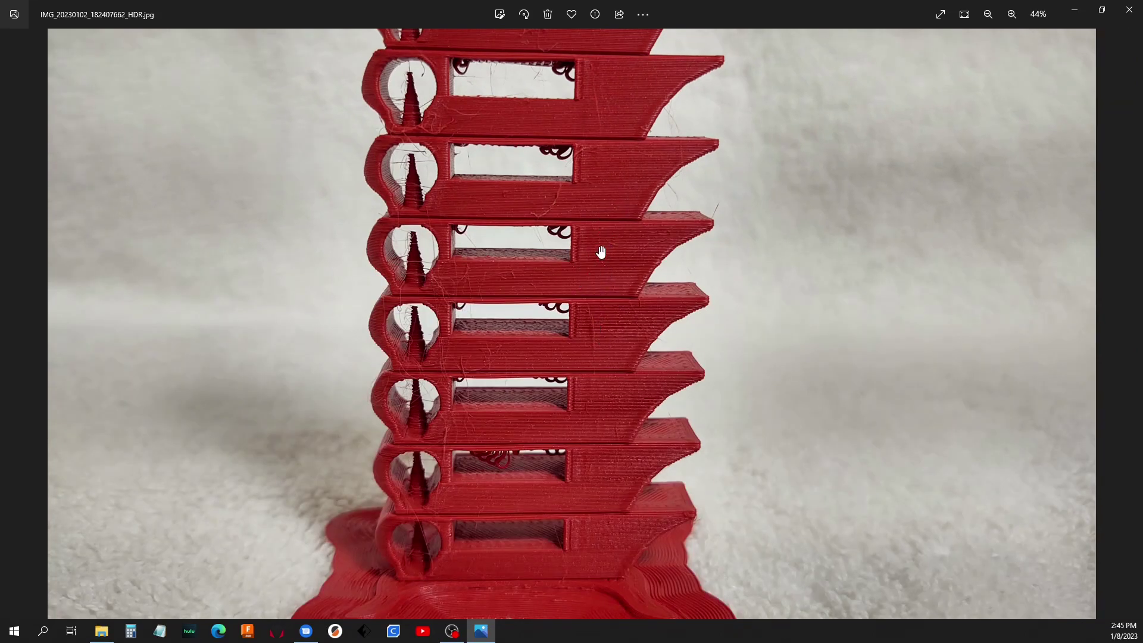
pyautogui.moveTo(612, 254); pyautogui.dragTo(599, 327)
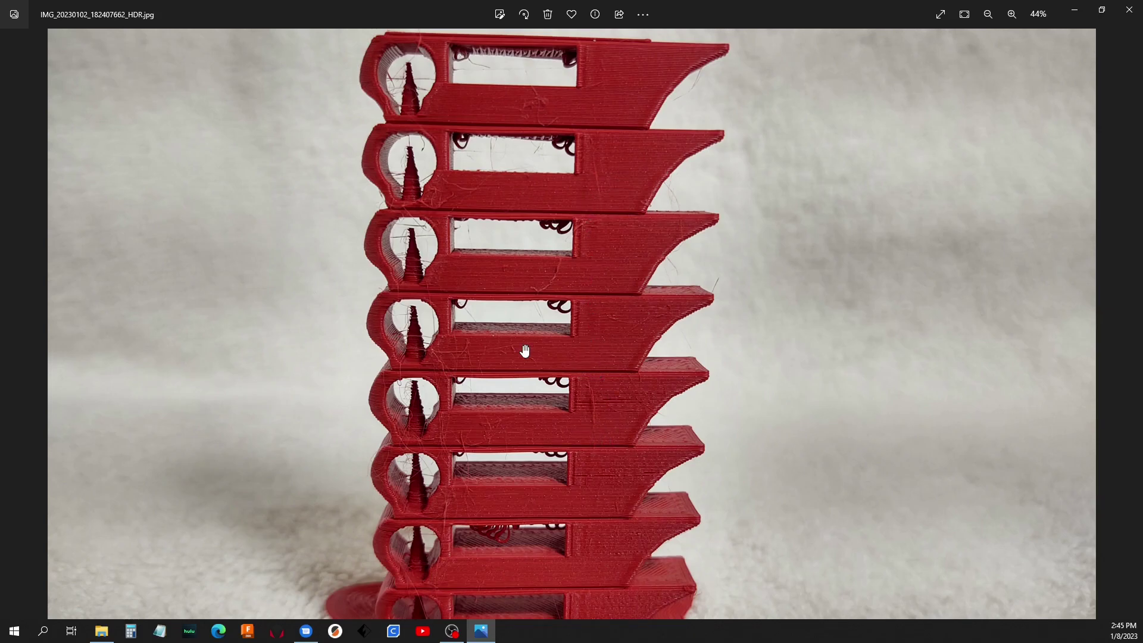
pyautogui.scroll(-1, 515, 340)
pyautogui.scroll(-2, 513, 336)
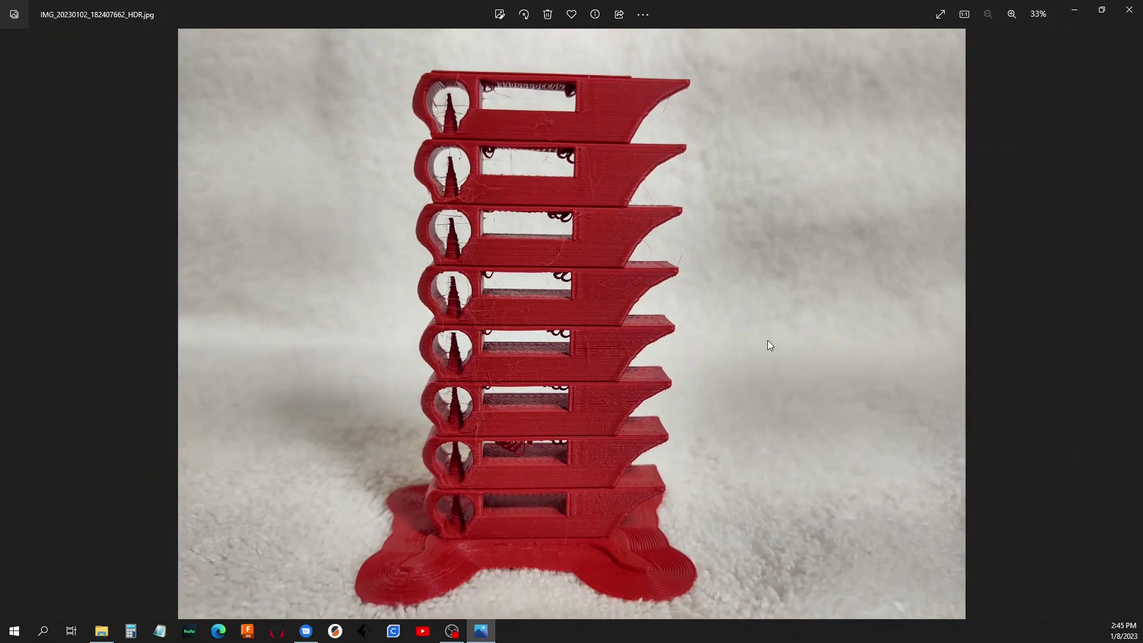
# View the tower's overhang end in IMG_20230102_182416657.jpg and return to the front photo with the temperature labels
pyautogui.click(1133, 327)
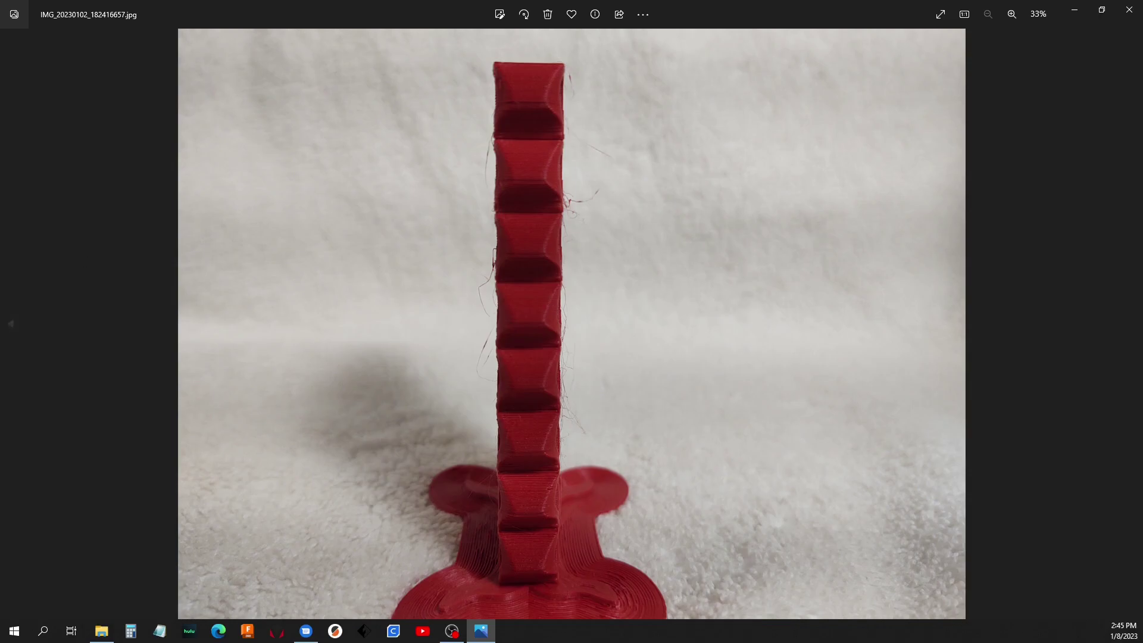
pyautogui.click(12, 327)
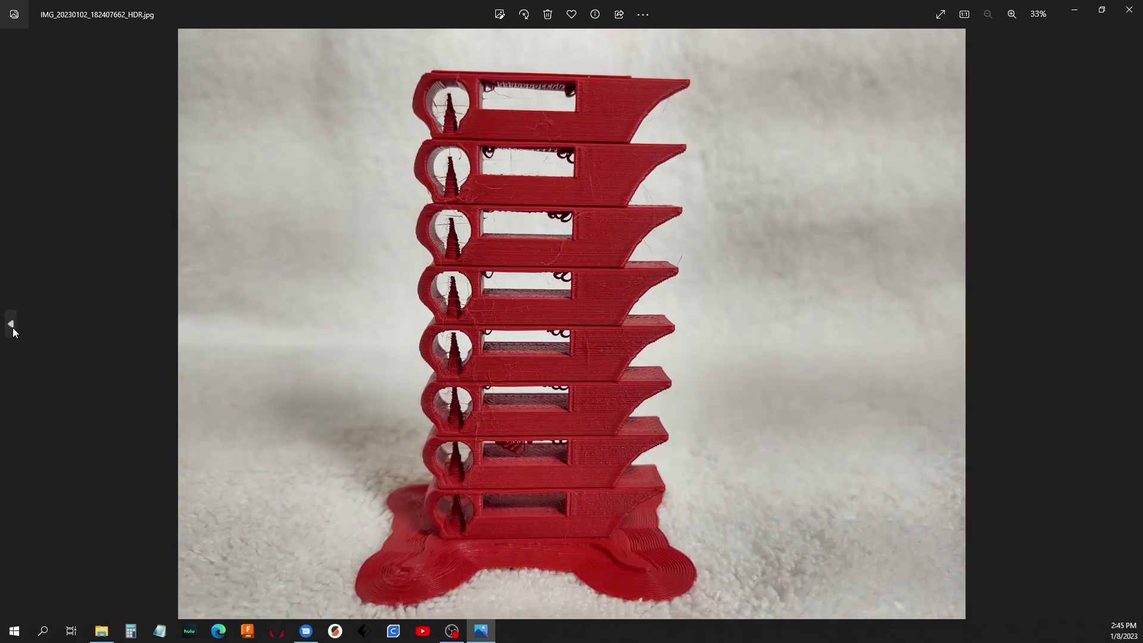
pyautogui.click(12, 328)
pyautogui.click(13, 328)
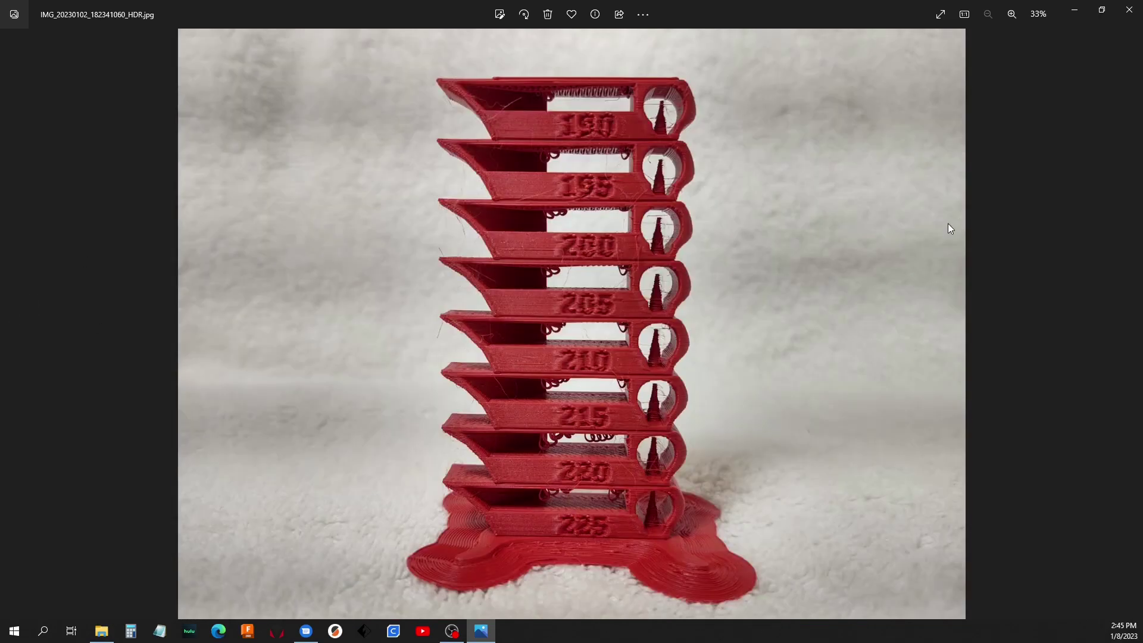